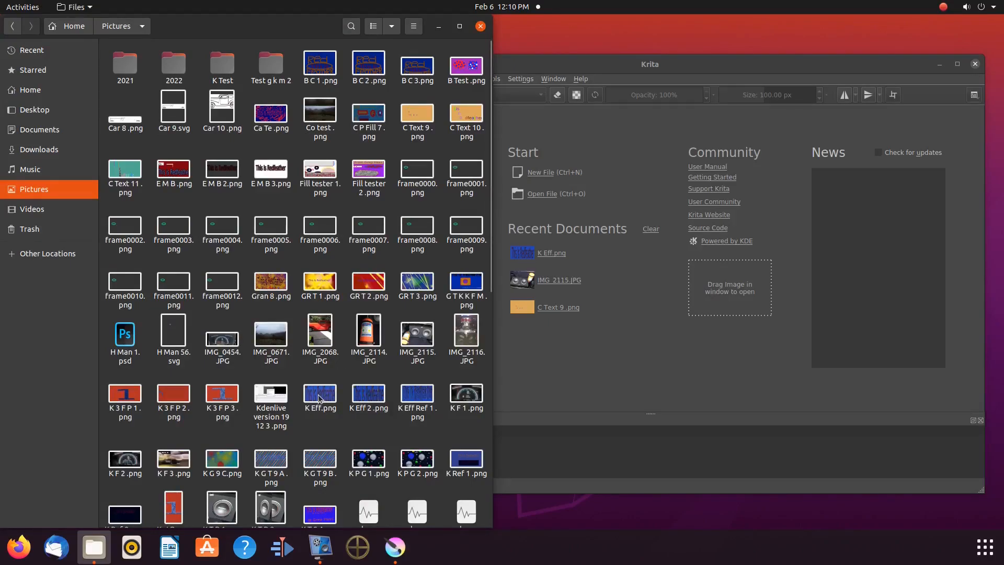
# Open K Eff.png from the Pictures folder in Krita, maximize its window and set the brush size to 25.28 px.
pyautogui.moveTo(320, 398); pyautogui.dragTo(728, 289)
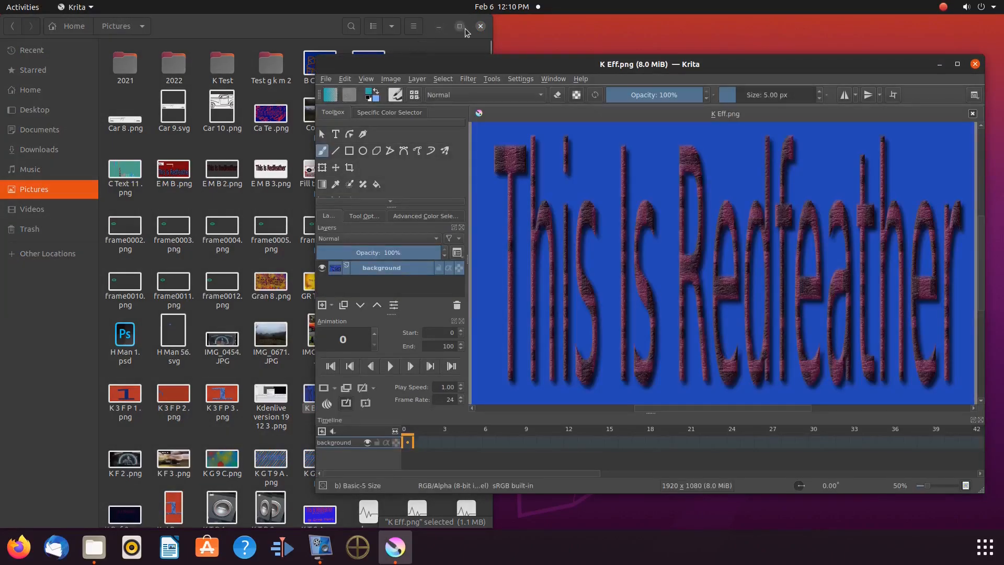
pyautogui.click(481, 26)
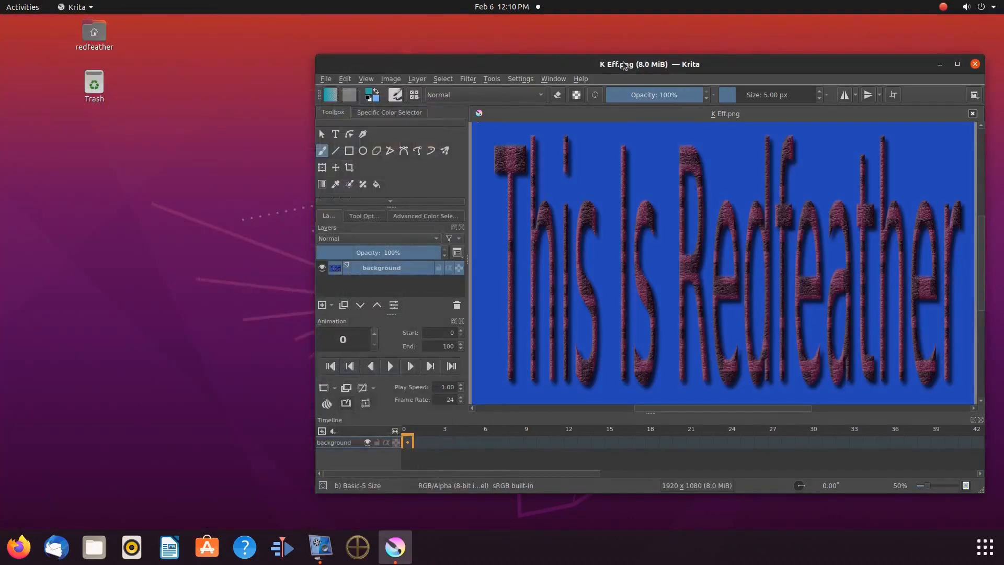
pyautogui.click(957, 64)
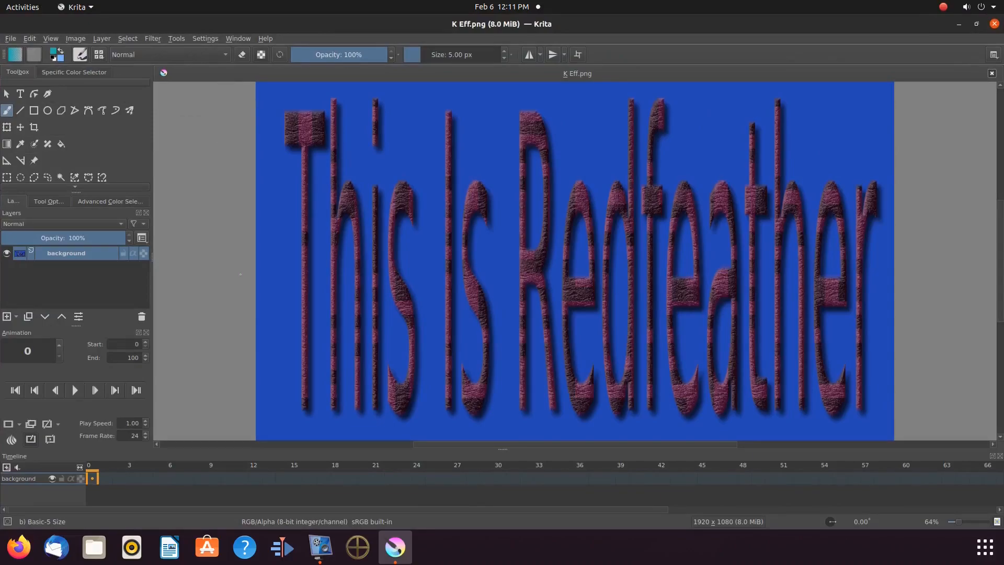
pyautogui.moveTo(206, 217); pyautogui.dragTo(216, 217)
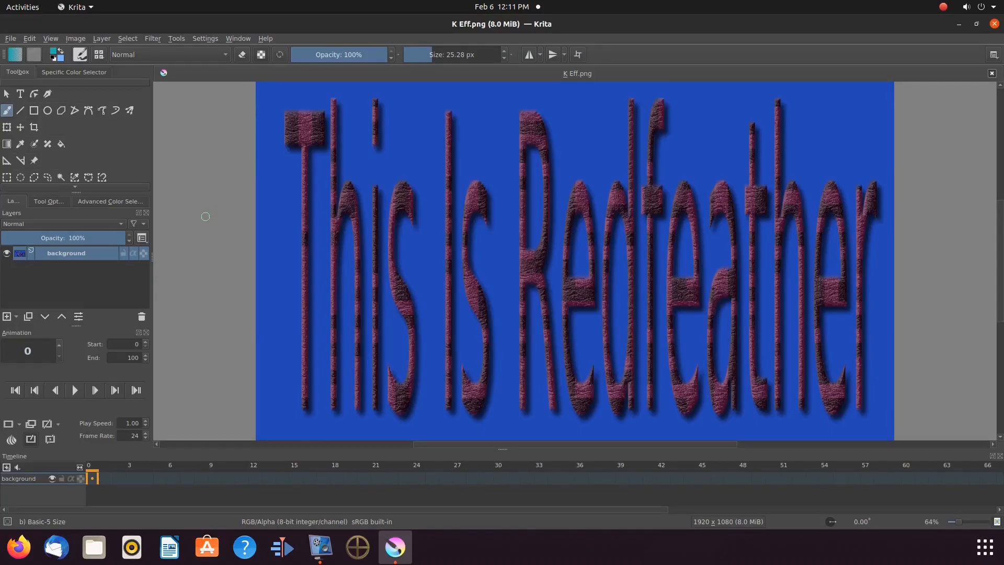
# Mesh-transform the background layer with one column and one row, pulling all four corners inward into a wide banner across the canvas.
pyautogui.click(7, 127)
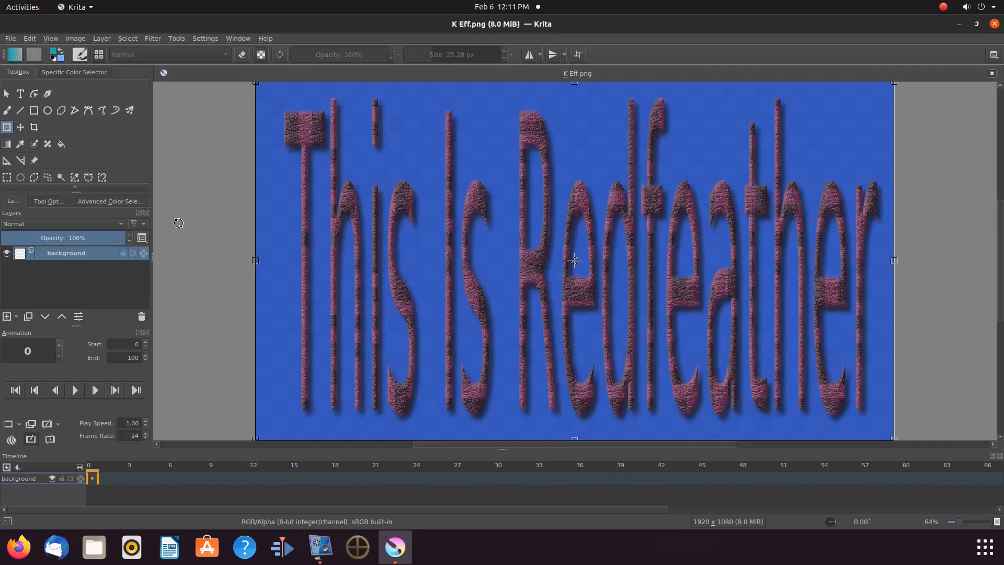
pyautogui.click(48, 202)
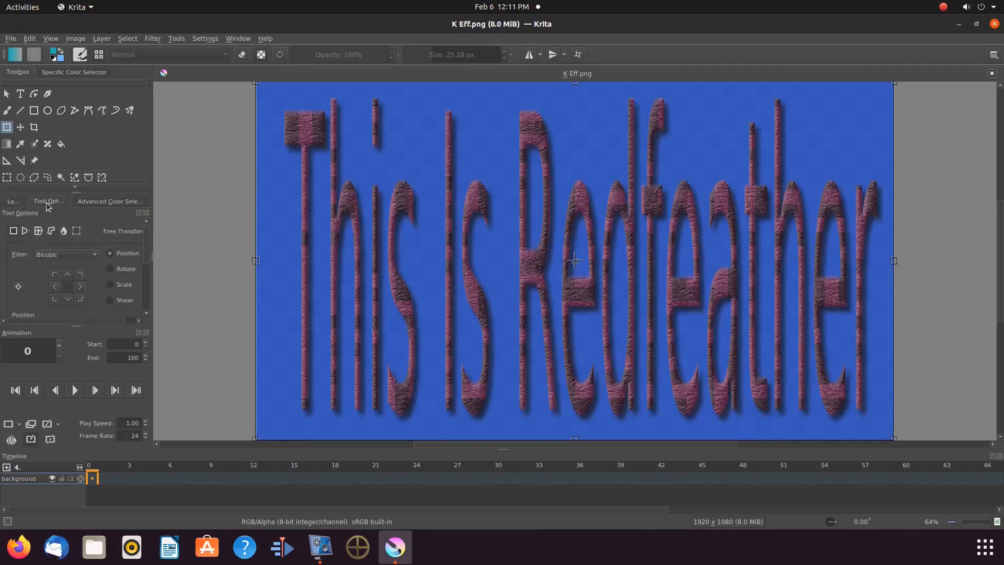
pyautogui.click(77, 230)
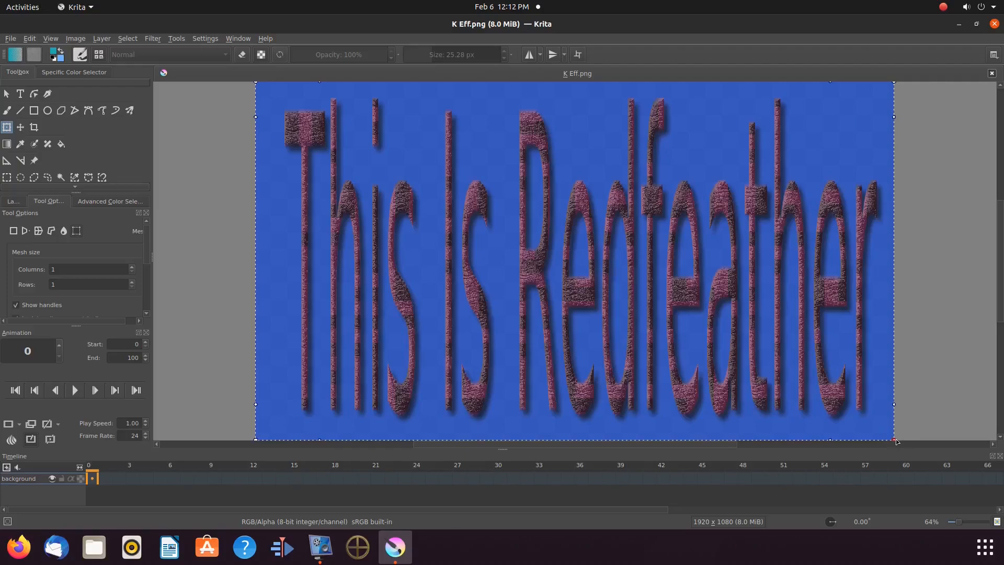
pyautogui.moveTo(896, 441); pyautogui.dragTo(806, 358)
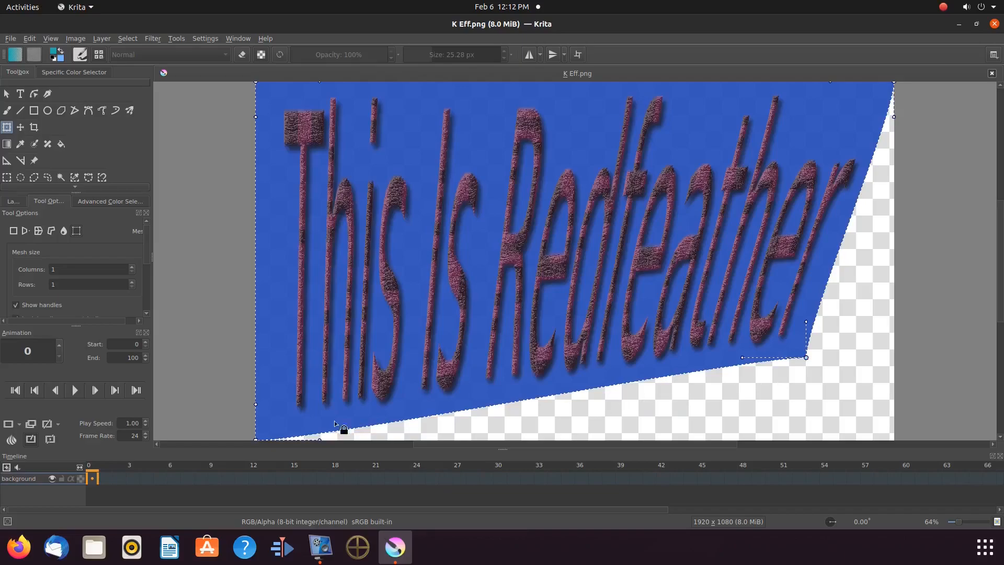
pyautogui.moveTo(255, 440); pyautogui.dragTo(307, 330)
pyautogui.moveTo(893, 84); pyautogui.dragTo(841, 161)
pyautogui.moveTo(256, 83); pyautogui.dragTo(302, 156)
pyautogui.moveTo(806, 358); pyautogui.dragTo(814, 326)
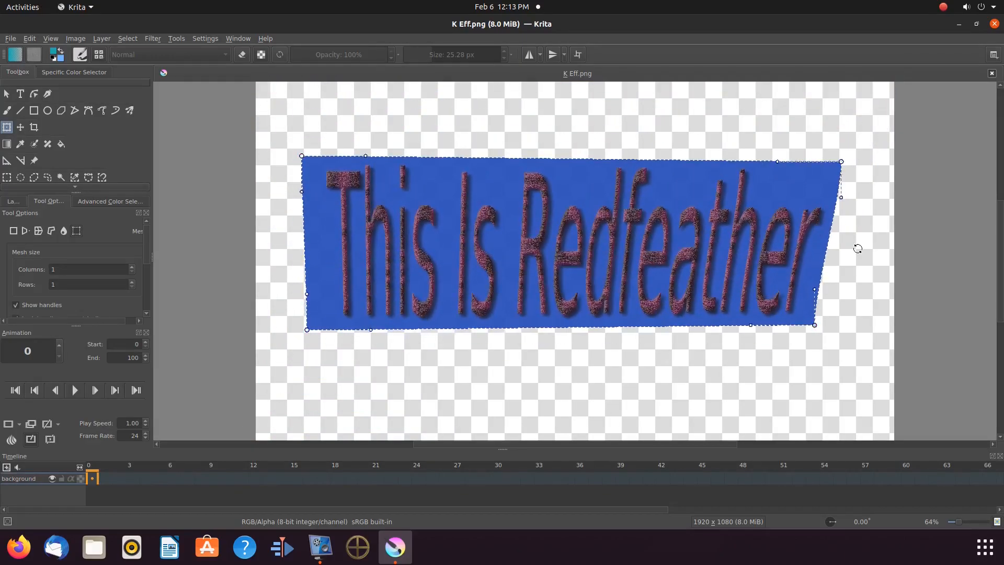
# Arch the banner's bottom edge upward and pull its two lower corners inward and slightly down.
pyautogui.moveTo(751, 326); pyautogui.dragTo(657, 234)
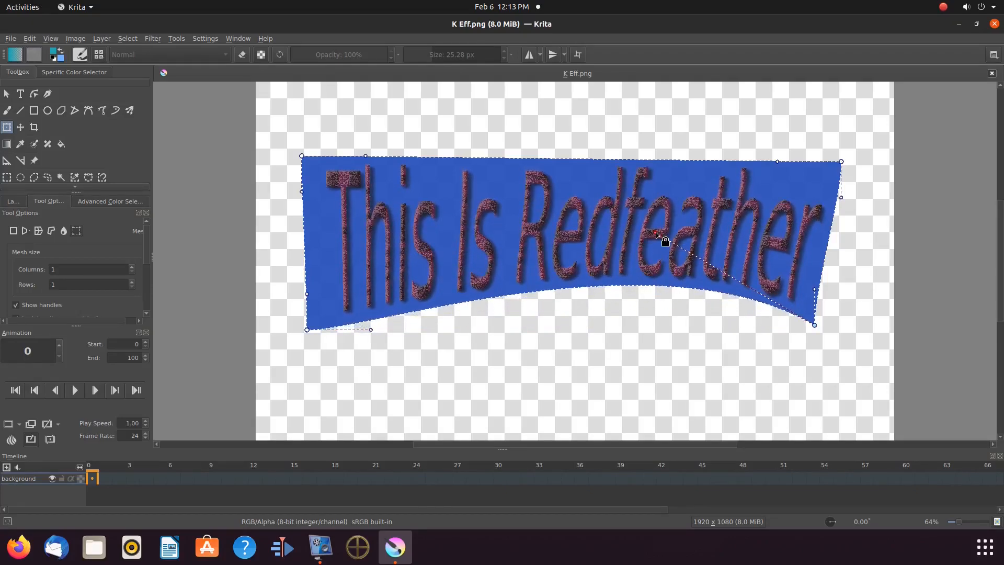
pyautogui.moveTo(371, 330); pyautogui.dragTo(477, 224)
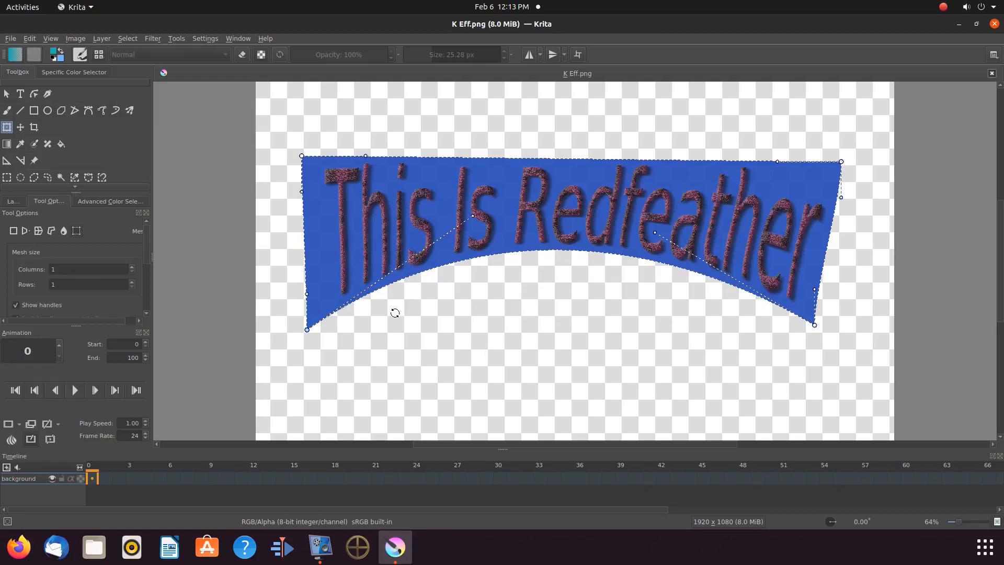
pyautogui.moveTo(307, 330); pyautogui.dragTo(336, 344)
pyautogui.moveTo(814, 325); pyautogui.dragTo(778, 353)
# Curve the banner's top edge downward and pull both upper corners and the lower-left corner further inward.
pyautogui.moveTo(778, 162); pyautogui.dragTo(810, 189)
pyautogui.moveTo(365, 156); pyautogui.dragTo(369, 226)
pyautogui.moveTo(336, 344); pyautogui.dragTo(371, 363)
pyautogui.moveTo(302, 156); pyautogui.dragTo(325, 199)
pyautogui.moveTo(841, 162); pyautogui.dragTo(830, 215)
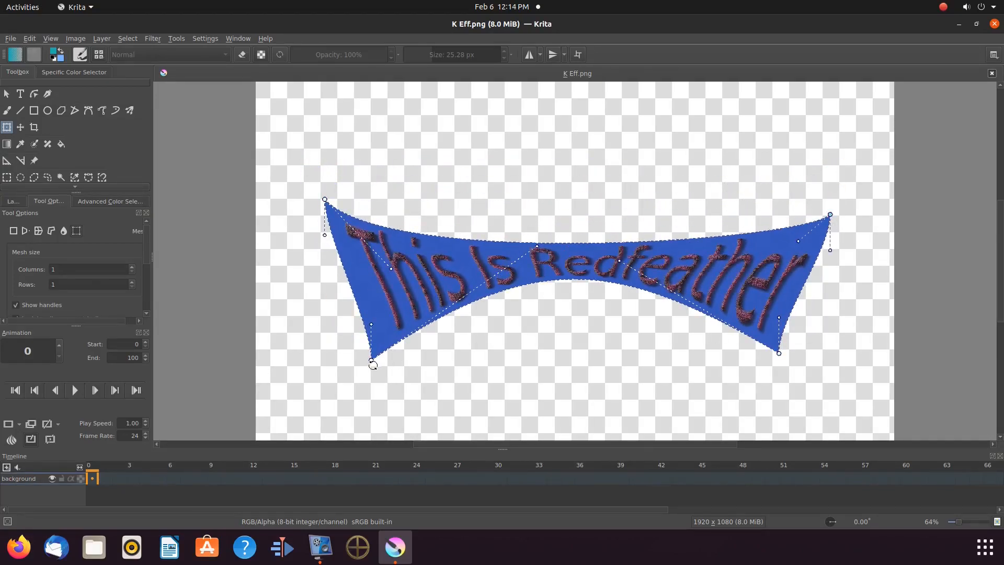
# Flatten the arch of the banner's bottom edge and angle the lower side-edge handles slightly inward.
pyautogui.moveTo(537, 247); pyautogui.dragTo(535, 271)
pyautogui.moveTo(620, 261); pyautogui.dragTo(618, 291)
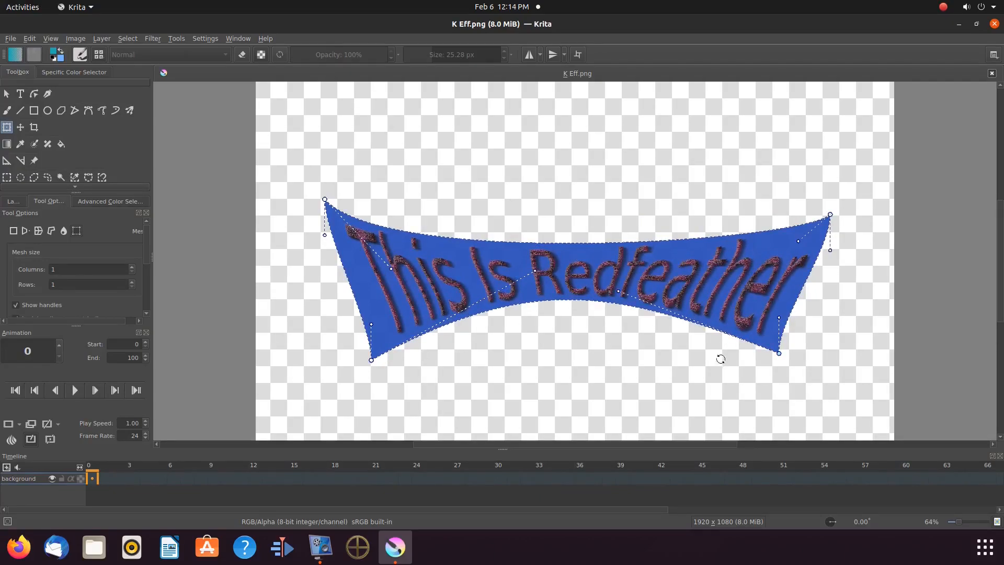
pyautogui.moveTo(780, 317); pyautogui.dragTo(775, 320)
pyautogui.moveTo(373, 325)
pyautogui.mouseDown()
pyautogui.moveTo(433, 352)
pyautogui.moveTo(379, 324)
pyautogui.mouseUp()
# Pull the banner's two left corners inward and raise the top-edge handles to nearly straighten the top edge.
pyautogui.moveTo(325, 199); pyautogui.dragTo(336, 216)
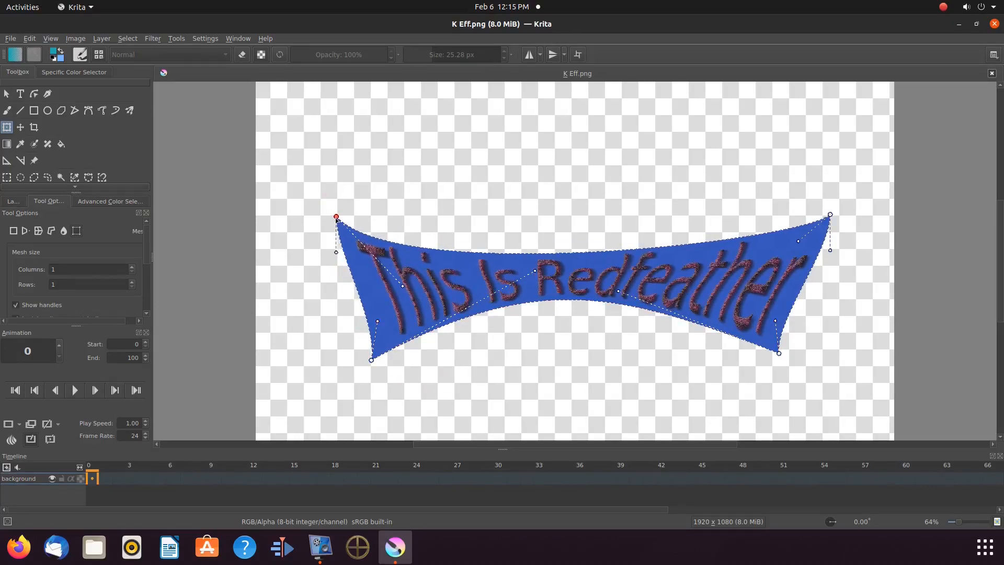
pyautogui.moveTo(371, 359); pyautogui.dragTo(406, 374)
pyautogui.moveTo(800, 242); pyautogui.dragTo(782, 201)
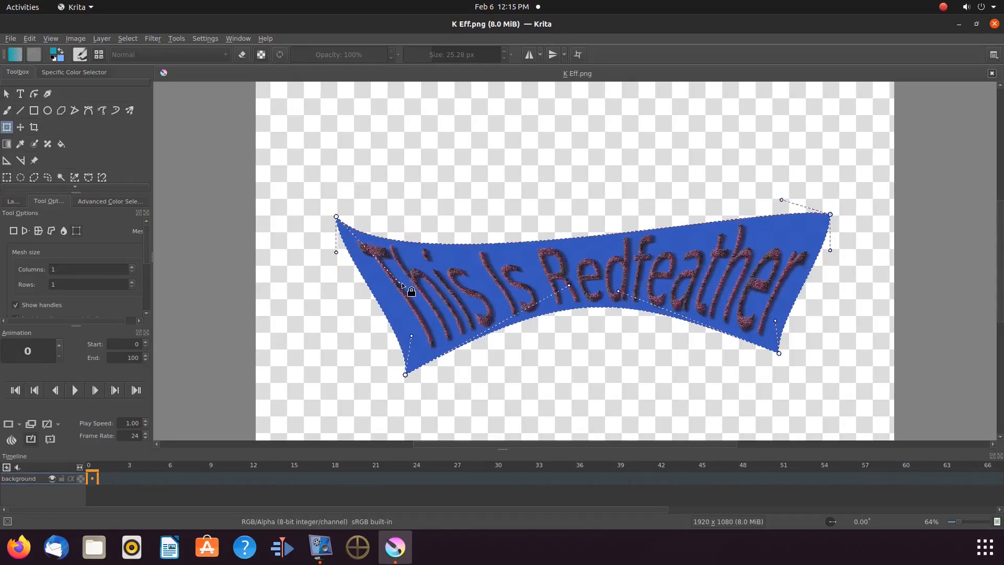
pyautogui.moveTo(403, 286); pyautogui.dragTo(437, 223)
# Fine-tune the banner's lower corners and right side curve, and apply the mesh transform.
pyautogui.moveTo(780, 354); pyautogui.dragTo(783, 360)
pyautogui.moveTo(831, 251); pyautogui.dragTo(815, 246)
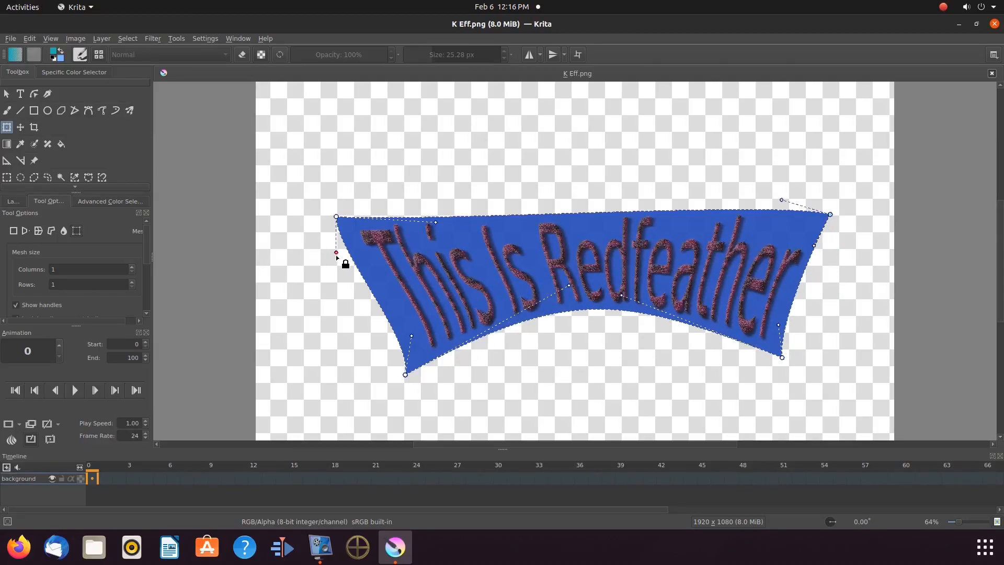
pyautogui.moveTo(400, 383); pyautogui.dragTo(394, 379)
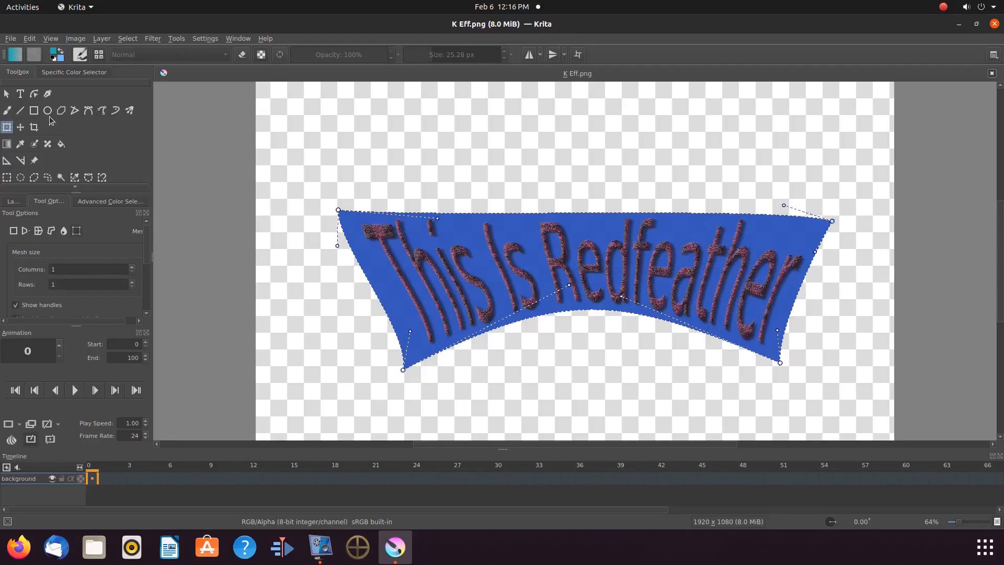
pyautogui.click(7, 111)
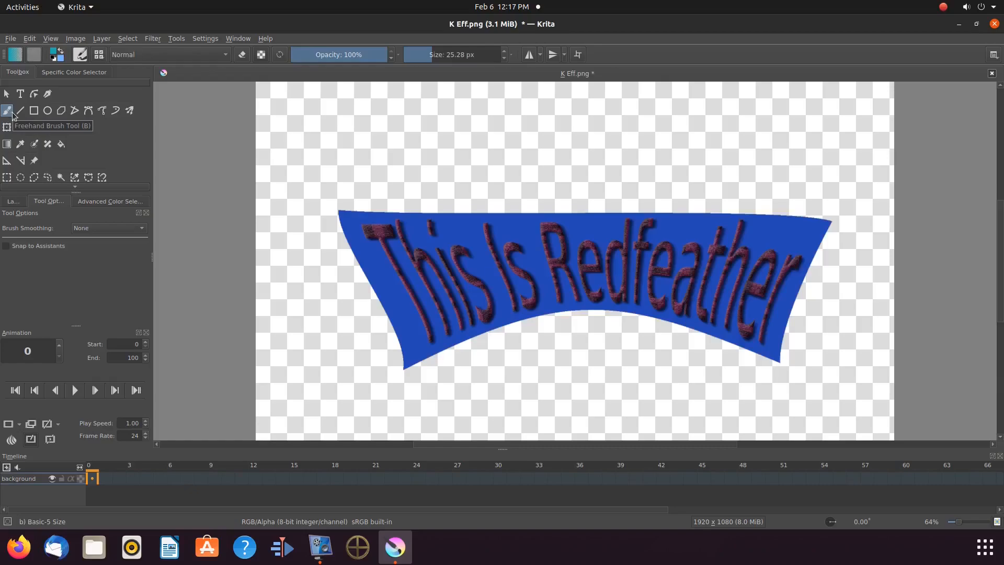
# Add a new paint layer and place it below the background layer.
pyautogui.click(14, 202)
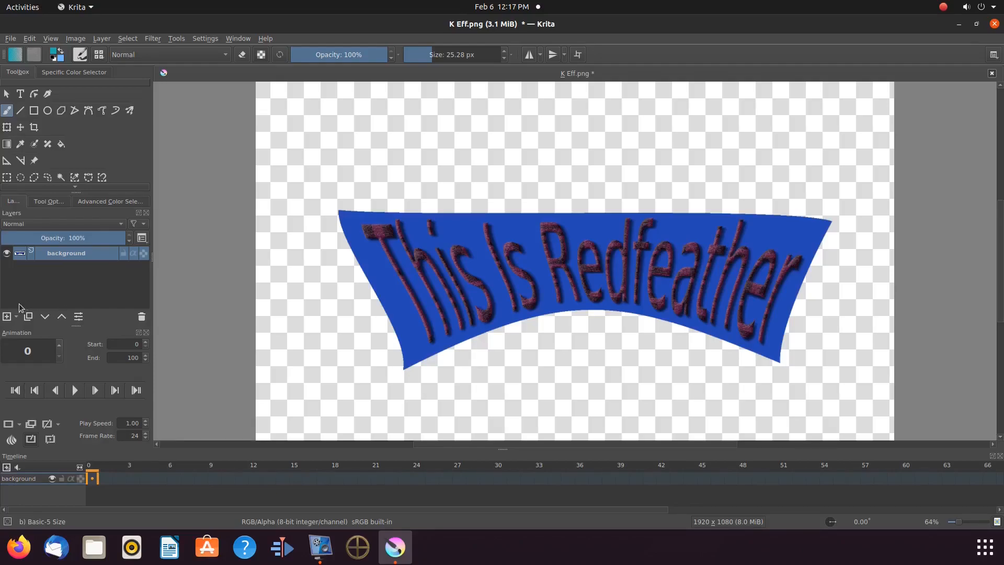
pyautogui.click(7, 316)
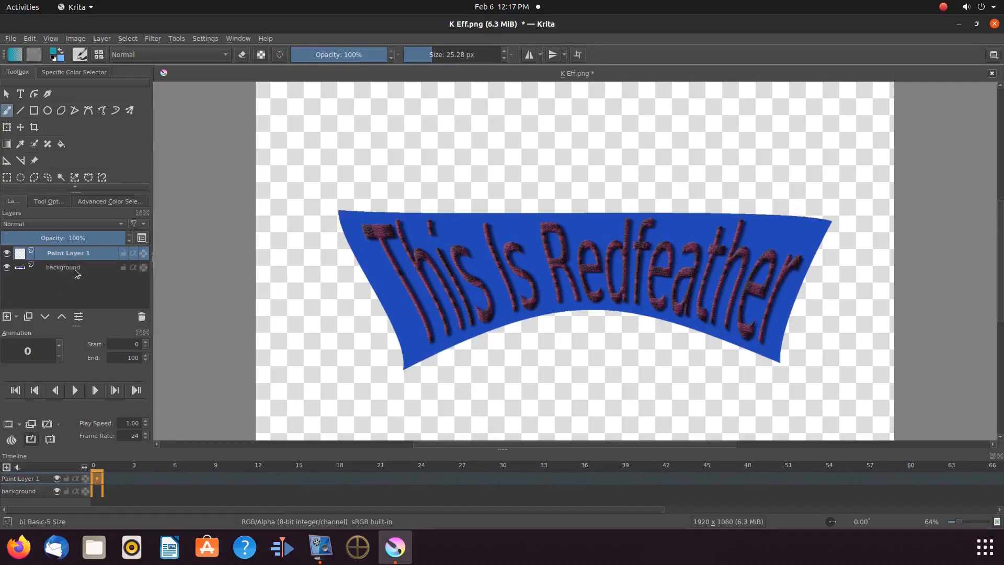
pyautogui.moveTo(76, 257)
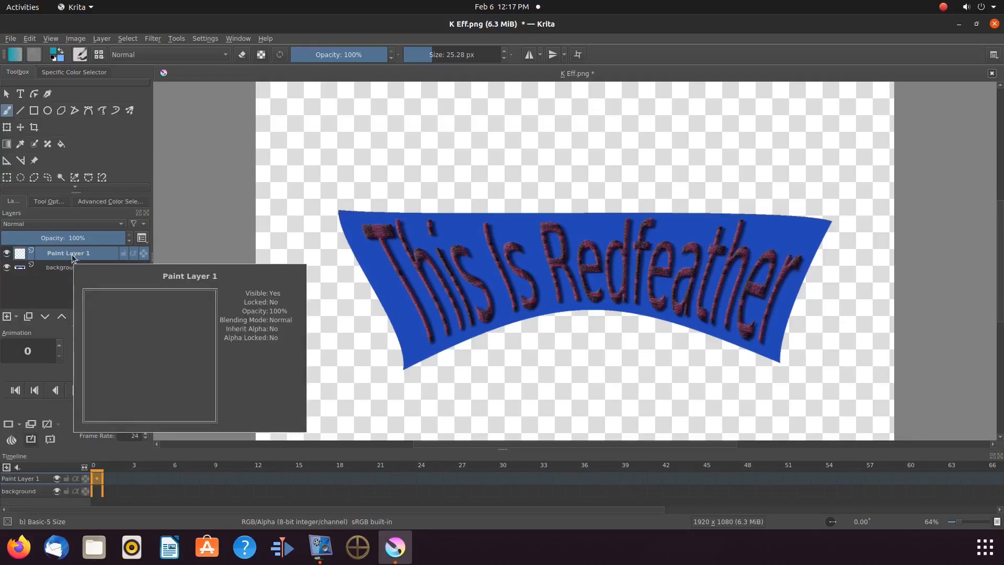
pyautogui.moveTo(63, 273)
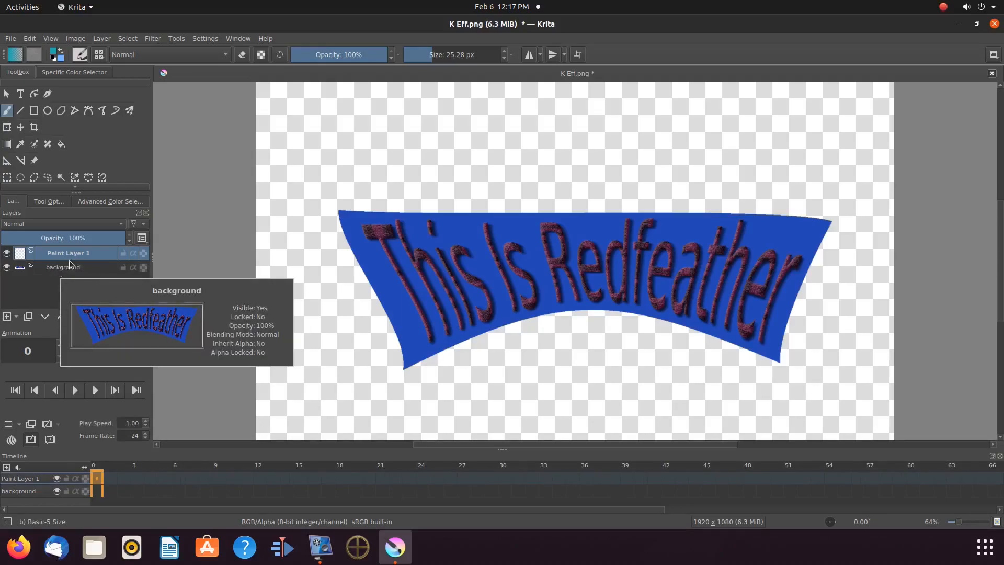
pyautogui.moveTo(76, 258); pyautogui.dragTo(75, 283)
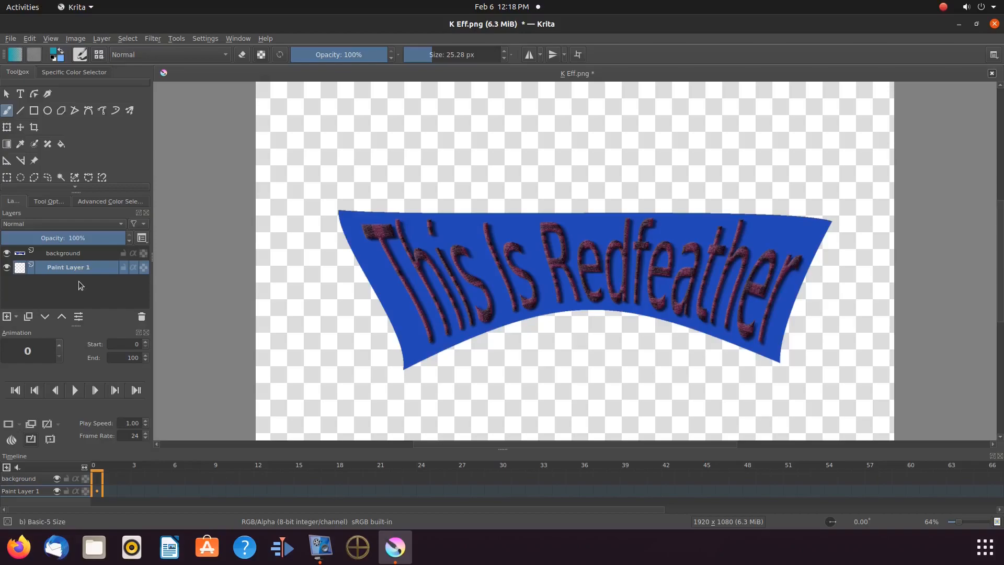
# Enclose the banner on the background layer in a rectangular selection and move it toward the upper half of the canvas.
pyautogui.click(63, 254)
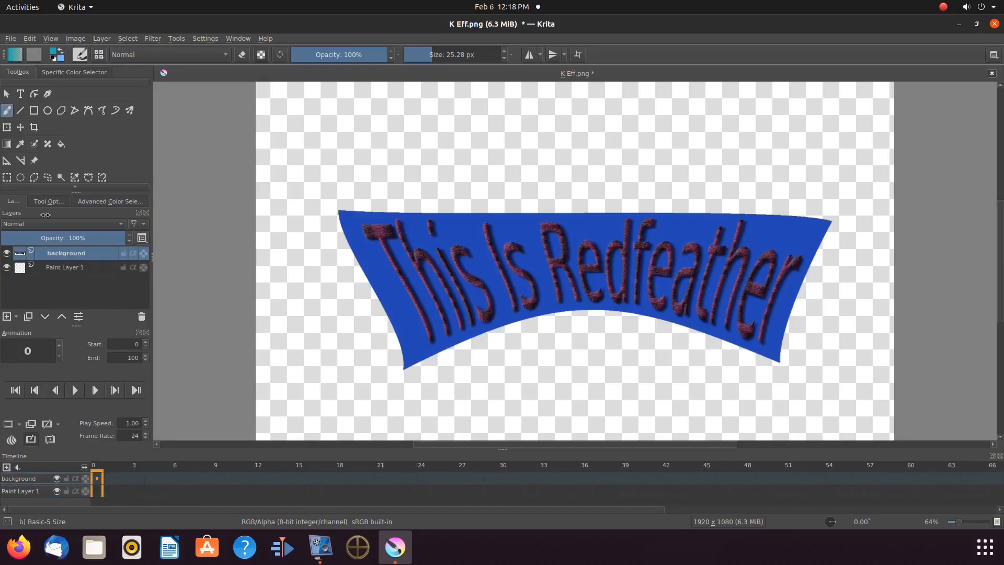
pyautogui.click(22, 129)
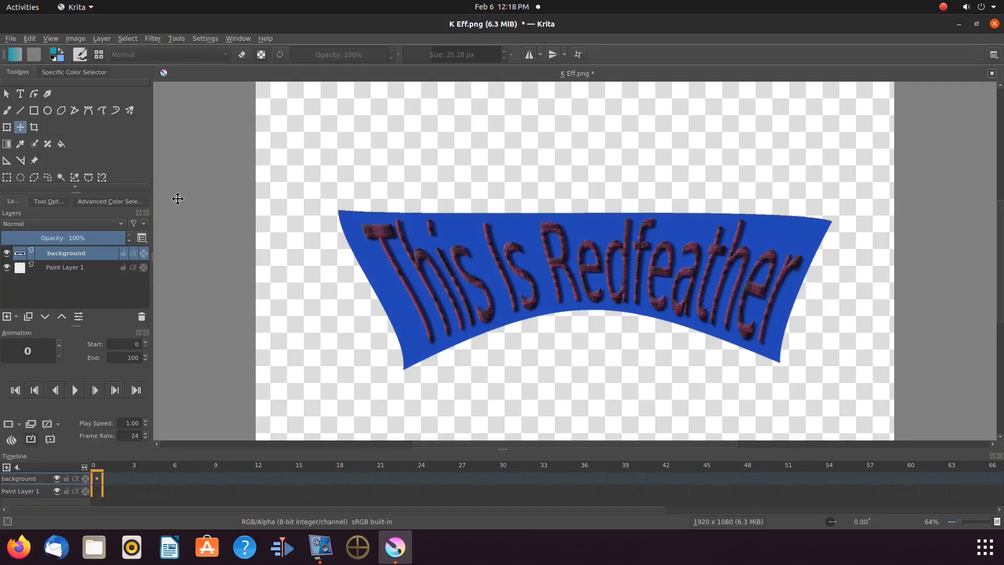
pyautogui.click(6, 177)
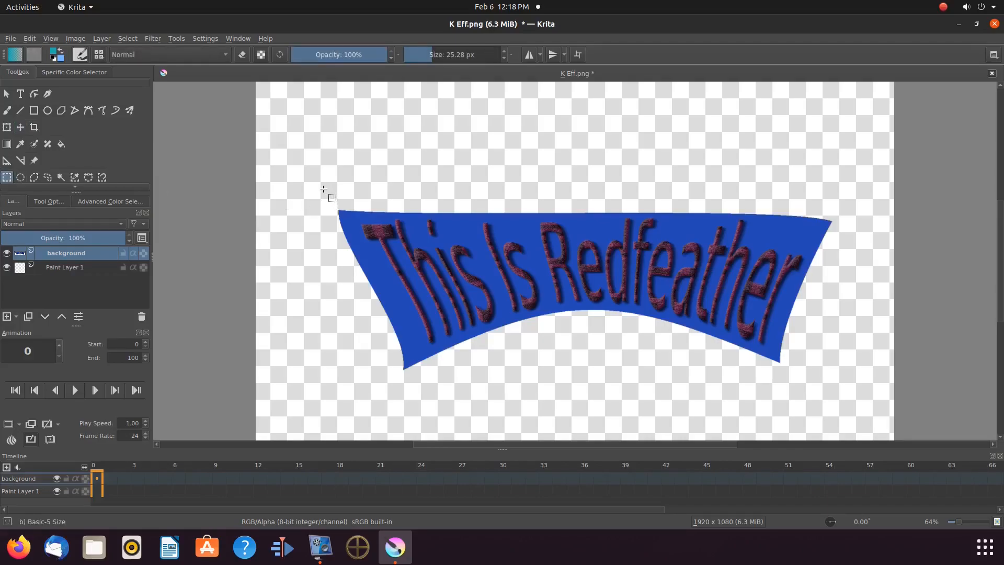
pyautogui.moveTo(323, 189); pyautogui.dragTo(841, 372)
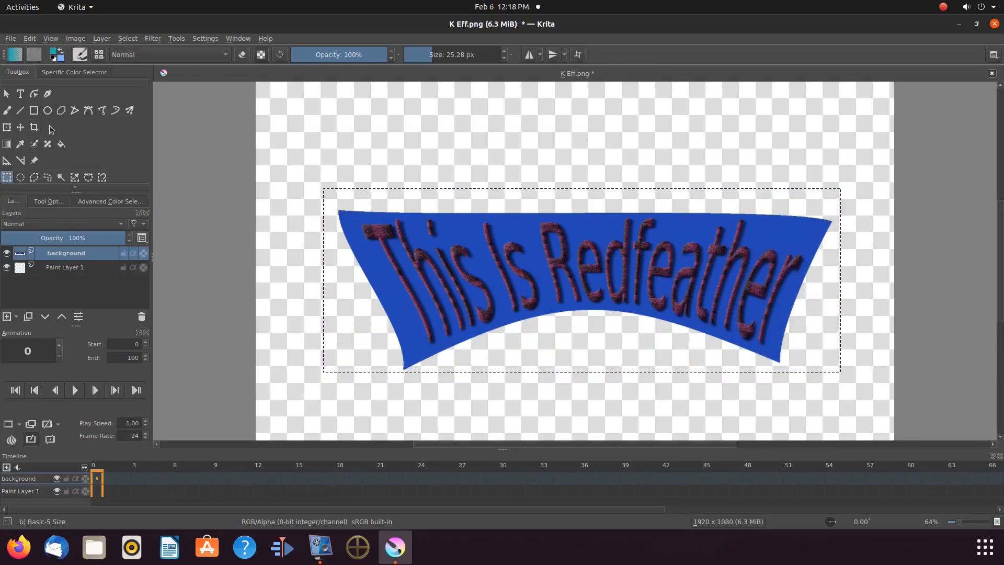
pyautogui.click(20, 132)
pyautogui.moveTo(557, 264)
pyautogui.mouseDown()
pyautogui.moveTo(566, 219)
pyautogui.moveTo(557, 192)
pyautogui.mouseUp()
pyautogui.moveTo(556, 172); pyautogui.dragTo(557, 164)
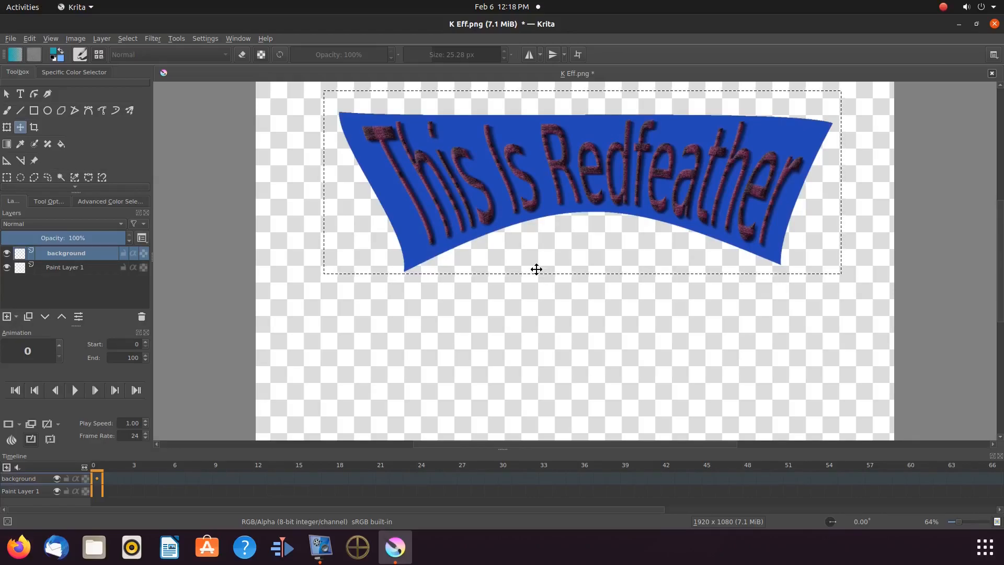
pyautogui.moveTo(565, 180); pyautogui.dragTo(567, 230)
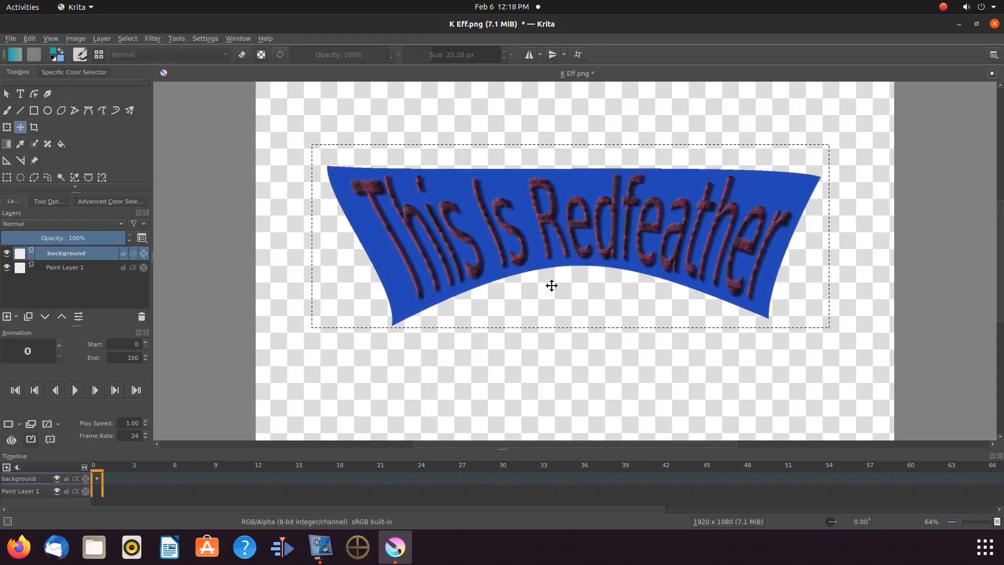
pyautogui.hotkey('ctrl', 't')
pyautogui.moveTo(312, 236)
pyautogui.mouseDown()
pyautogui.moveTo(278, 236)
pyautogui.moveTo(300, 236)
pyautogui.mouseUp()
pyautogui.moveTo(830, 236); pyautogui.dragTo(848, 234)
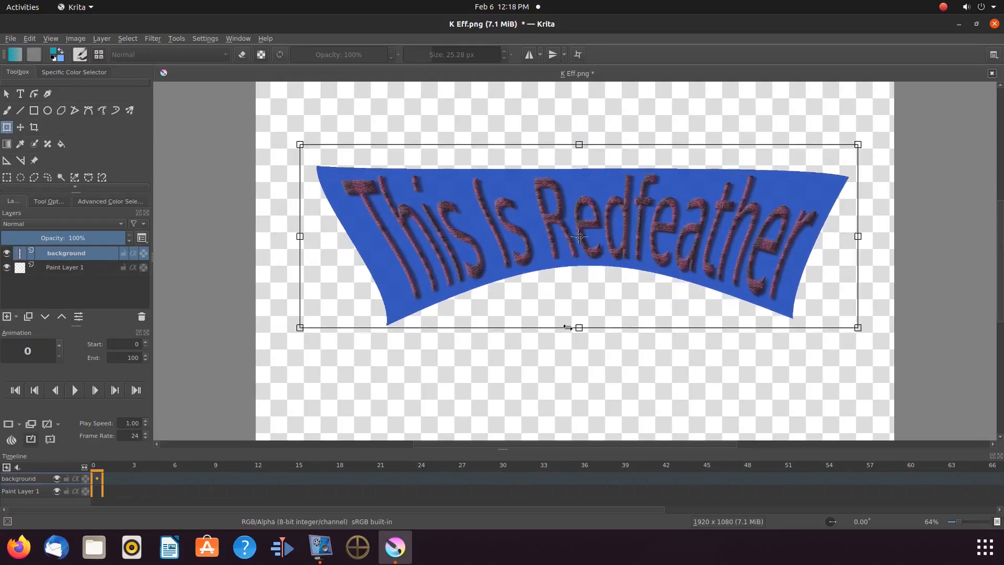
# Mesh-transform the selected banner so its top and bottom edges bow upward, and apply the warp.
pyautogui.click(52, 202)
pyautogui.click(76, 231)
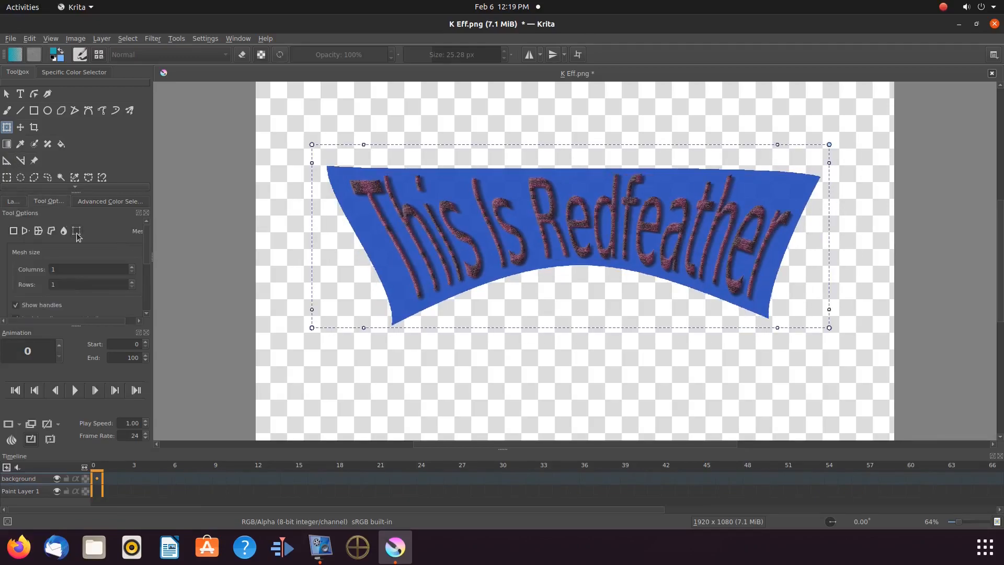
pyautogui.moveTo(363, 328); pyautogui.dragTo(368, 275)
pyautogui.moveTo(778, 328); pyautogui.dragTo(729, 316)
pyautogui.moveTo(778, 144); pyautogui.dragTo(760, 129)
pyautogui.moveTo(363, 145); pyautogui.dragTo(373, 129)
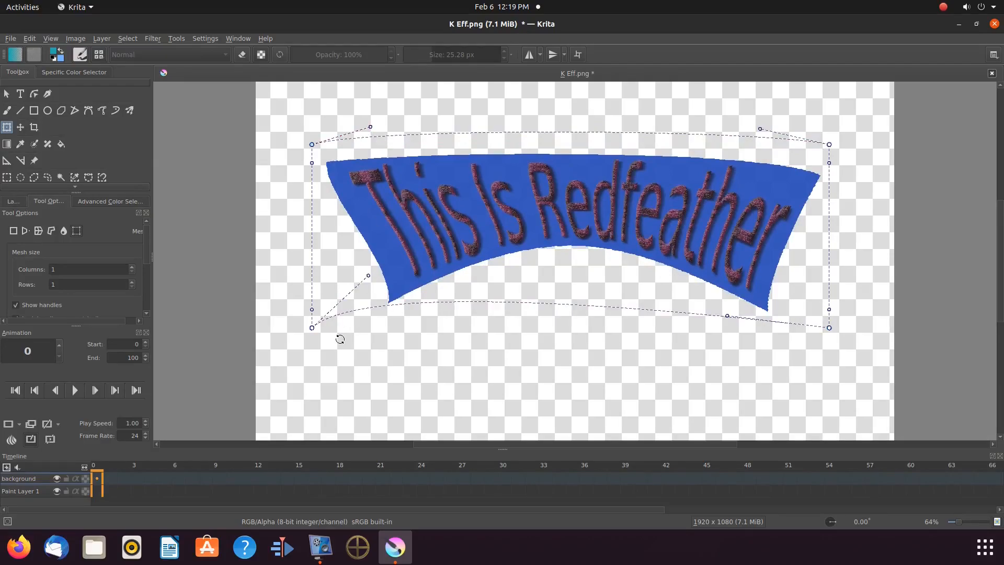
pyautogui.click(7, 110)
# Stretch the banner outward on both sides with a free transform so it nearly spans the canvas width.
pyautogui.click(7, 128)
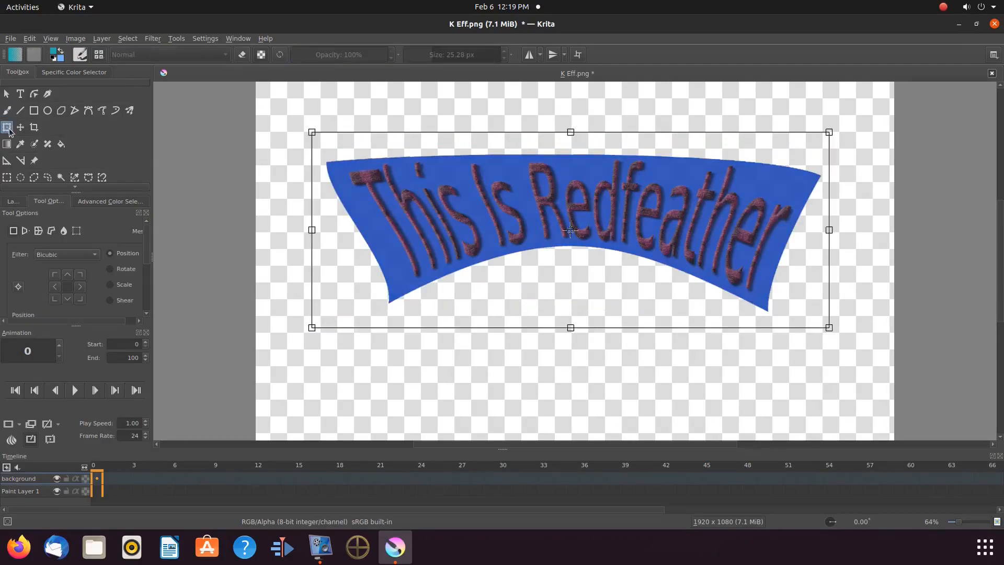
pyautogui.moveTo(312, 230); pyautogui.dragTo(294, 230)
pyautogui.moveTo(829, 230); pyautogui.dragTo(856, 230)
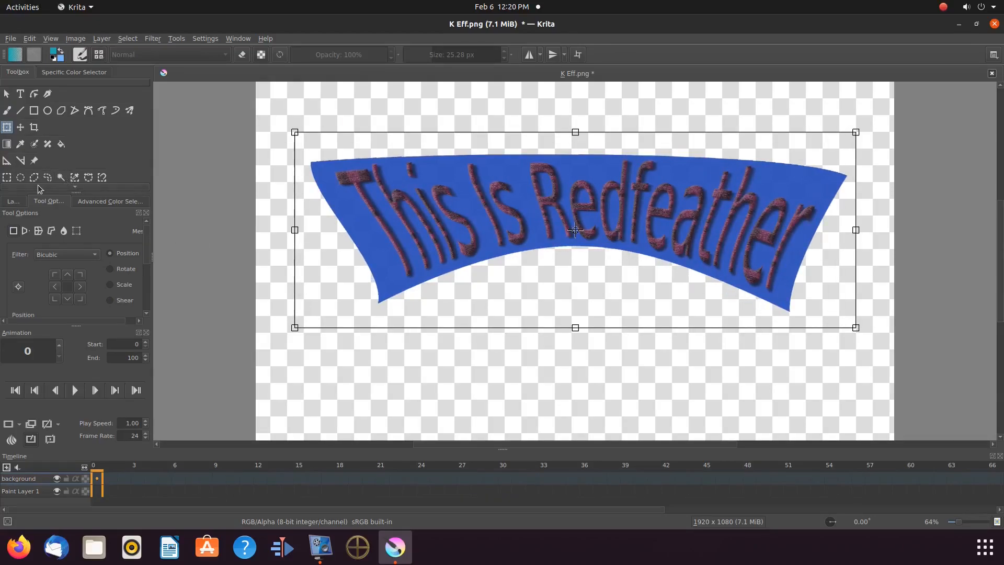
# Make Paint Layer 1 the active layer and clear the rectangular selection.
pyautogui.click(14, 201)
pyautogui.click(55, 268)
pyautogui.click(129, 39)
pyautogui.click(142, 63)
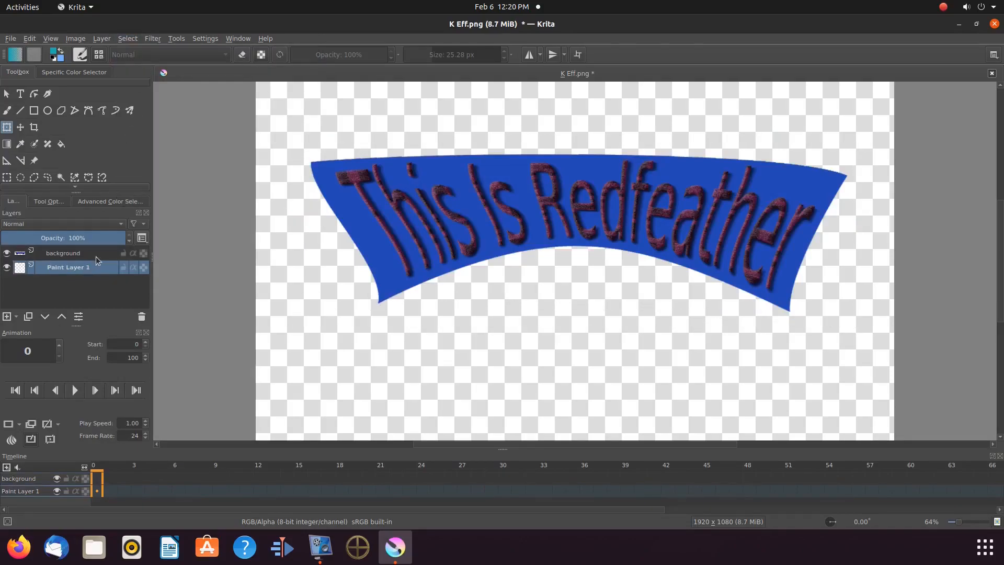
# Fill Paint Layer 1 with the teal foreground colour behind the banner.
pyautogui.click(62, 145)
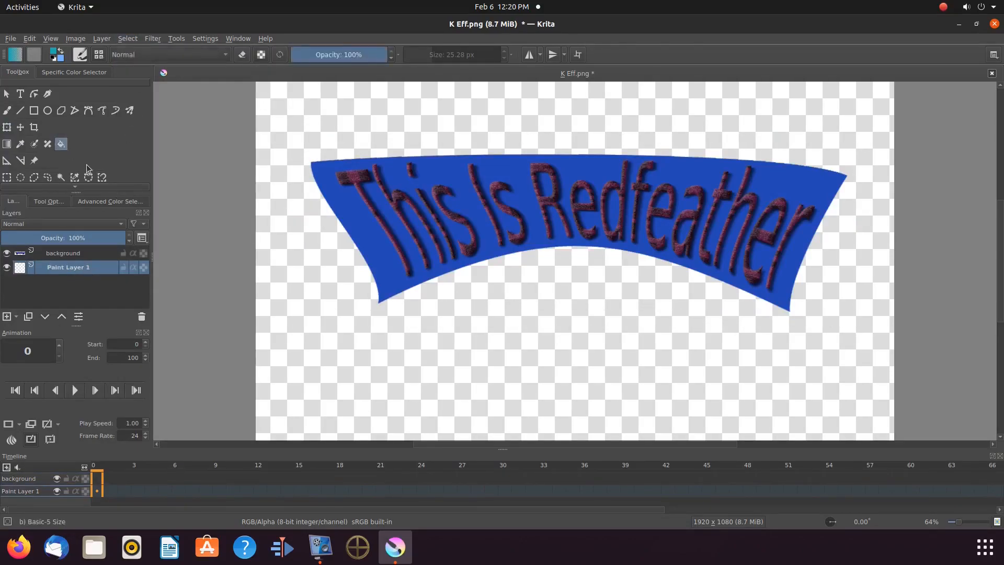
pyautogui.click(104, 202)
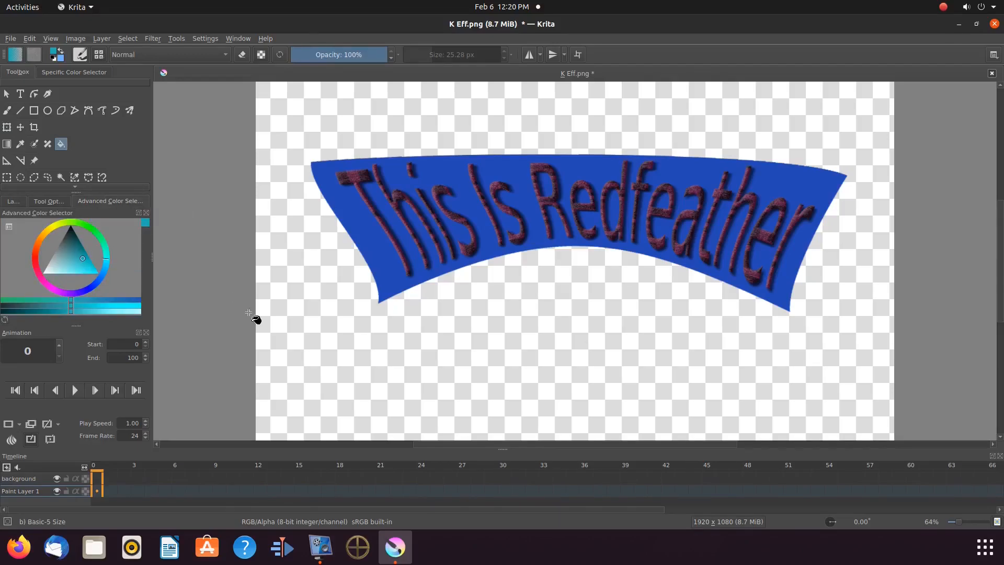
pyautogui.click(305, 334)
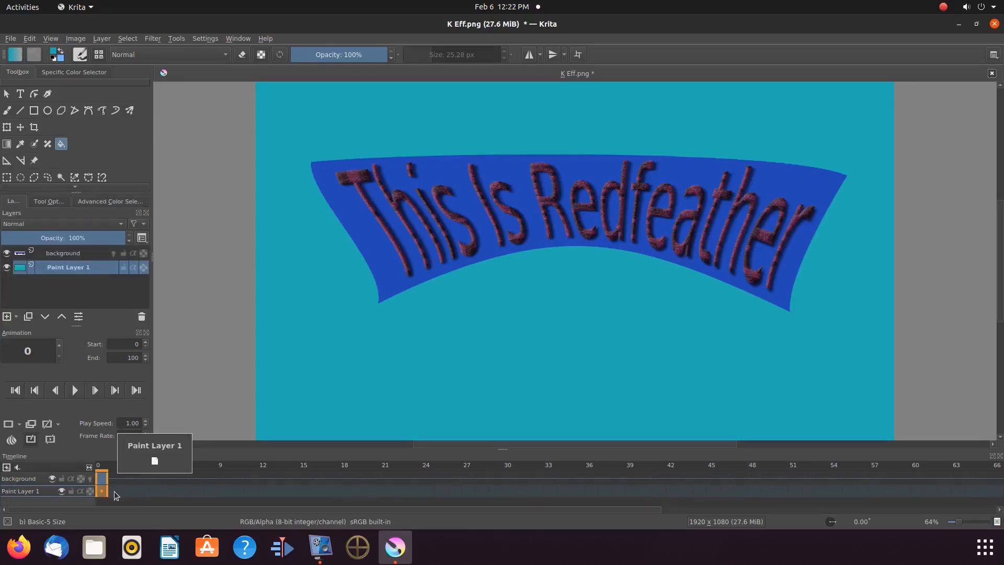
# Create duplicate frames at frame 1 on Paint Layer 1 and at frame 2 on the background layer.
pyautogui.click(114, 491)
pyautogui.rightClick(114, 491)
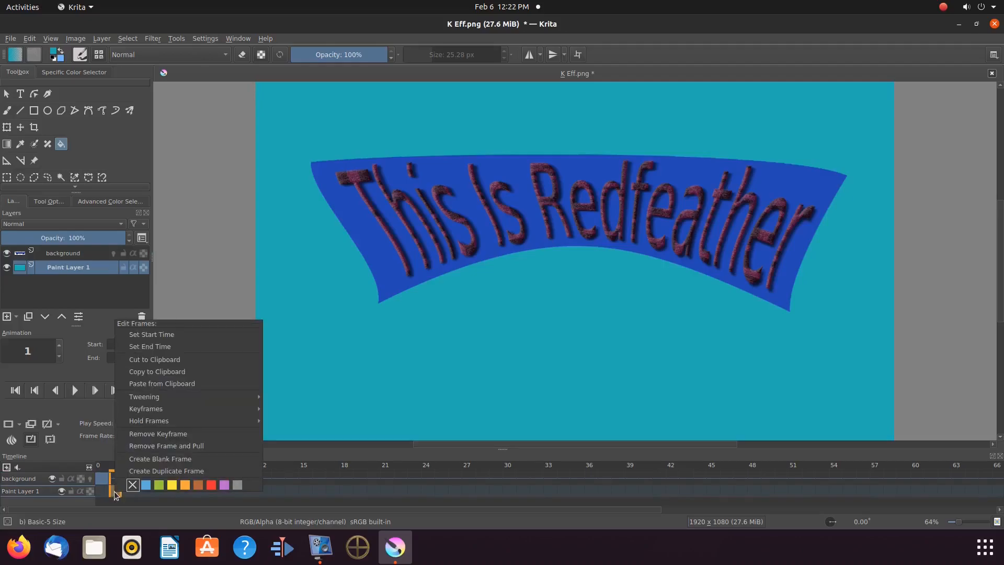
pyautogui.click(146, 472)
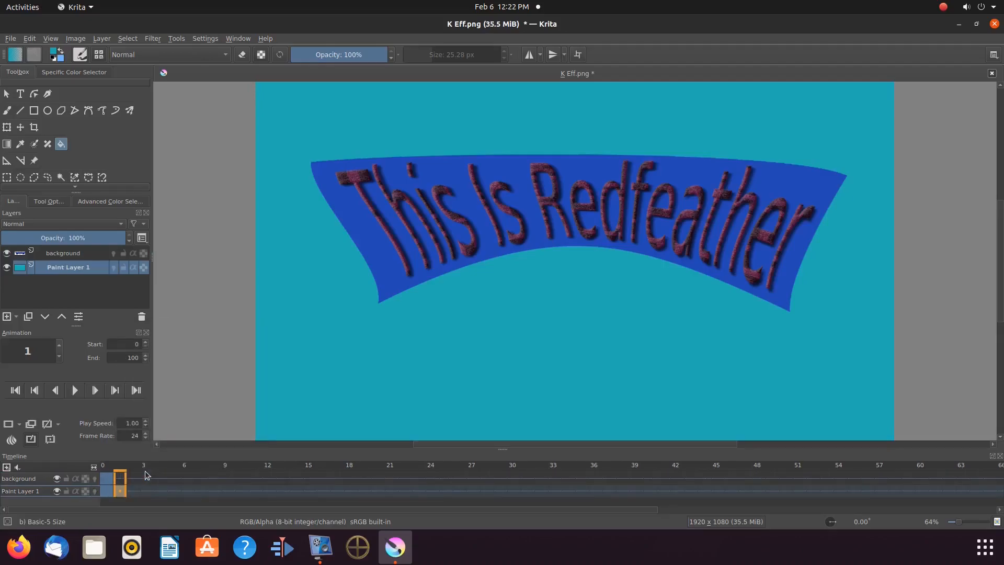
pyautogui.click(134, 479)
pyautogui.rightClick(134, 478)
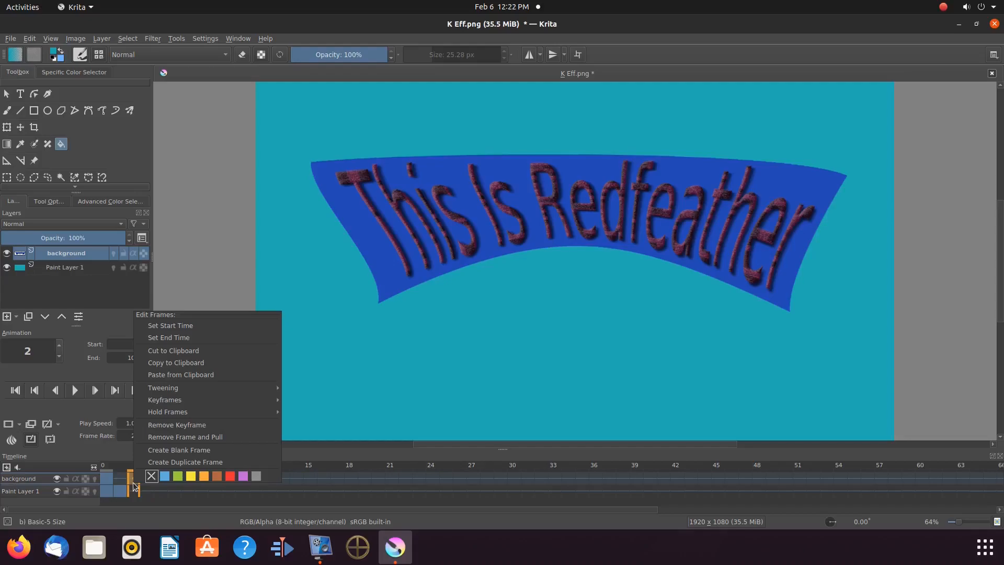
pyautogui.click(180, 464)
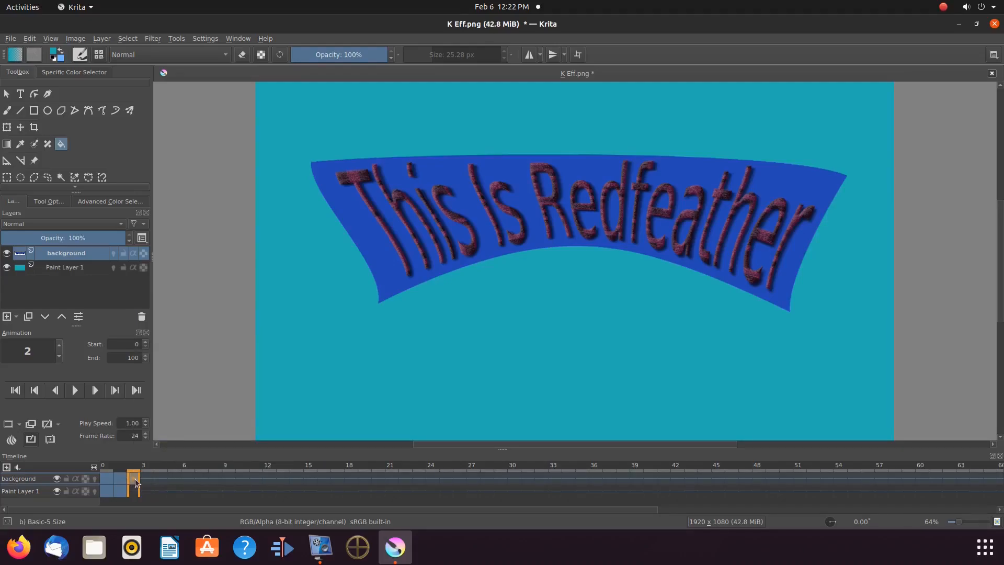
# Shift the background layer's keyframes one frame later so they occupy frames 1, 2 and 3 and the banner leaves frame 0.
pyautogui.moveTo(135, 479); pyautogui.dragTo(149, 478)
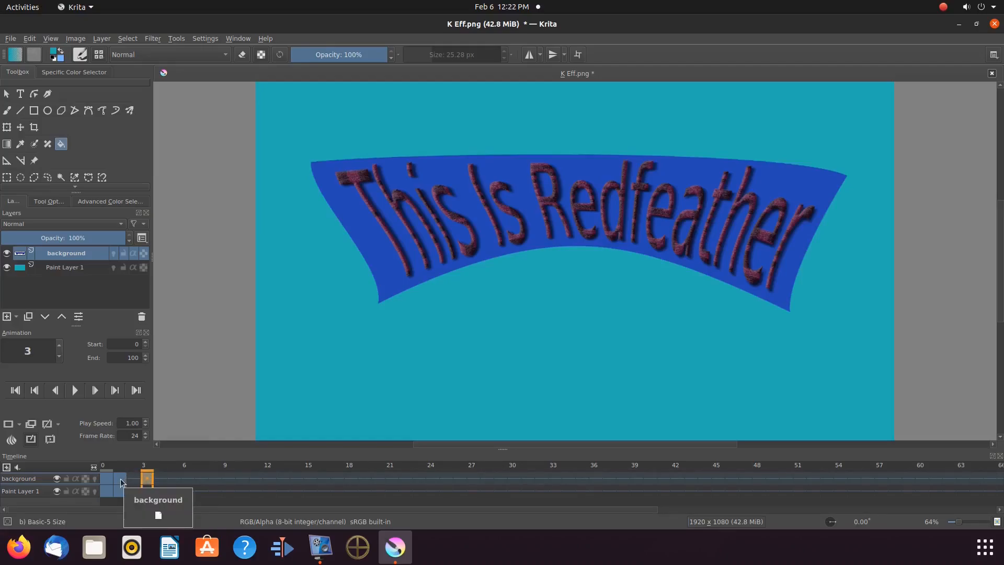
pyautogui.click(121, 482)
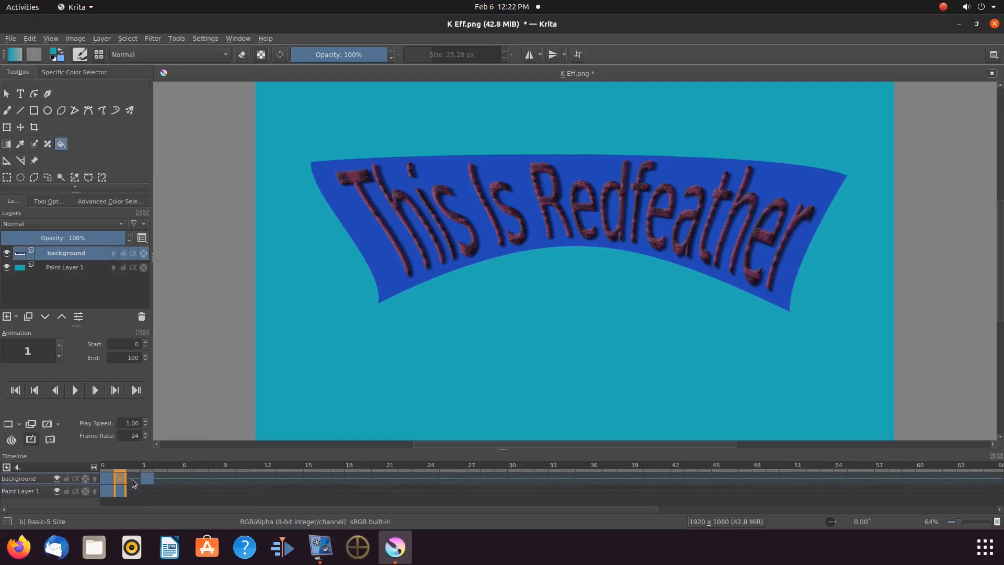
pyautogui.click(113, 477)
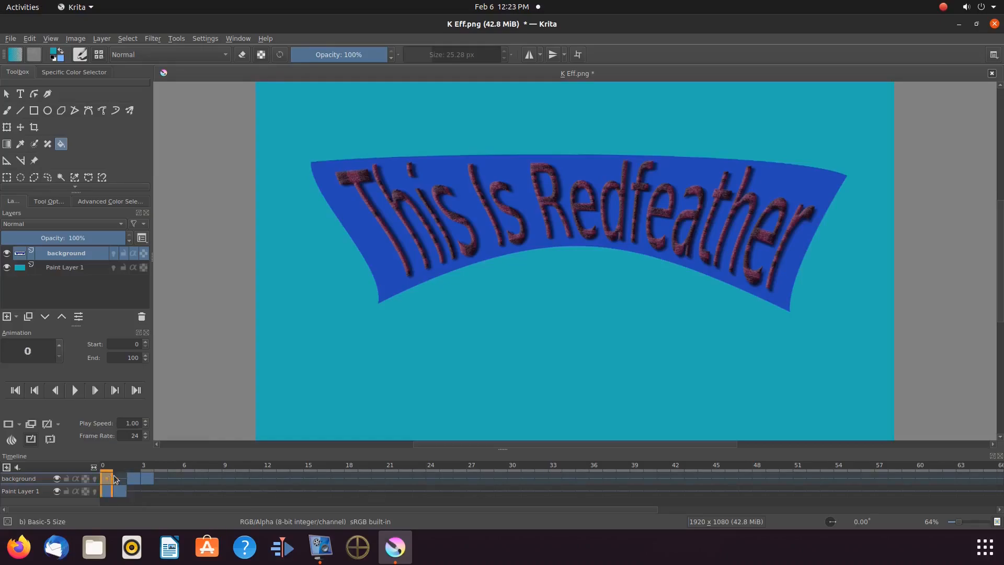
pyautogui.click(123, 477)
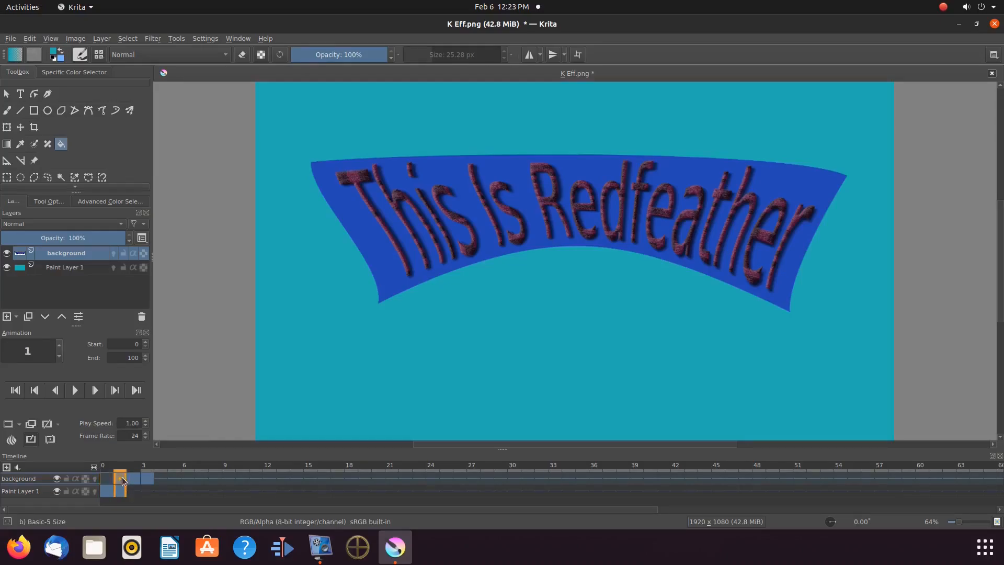
pyautogui.click(109, 477)
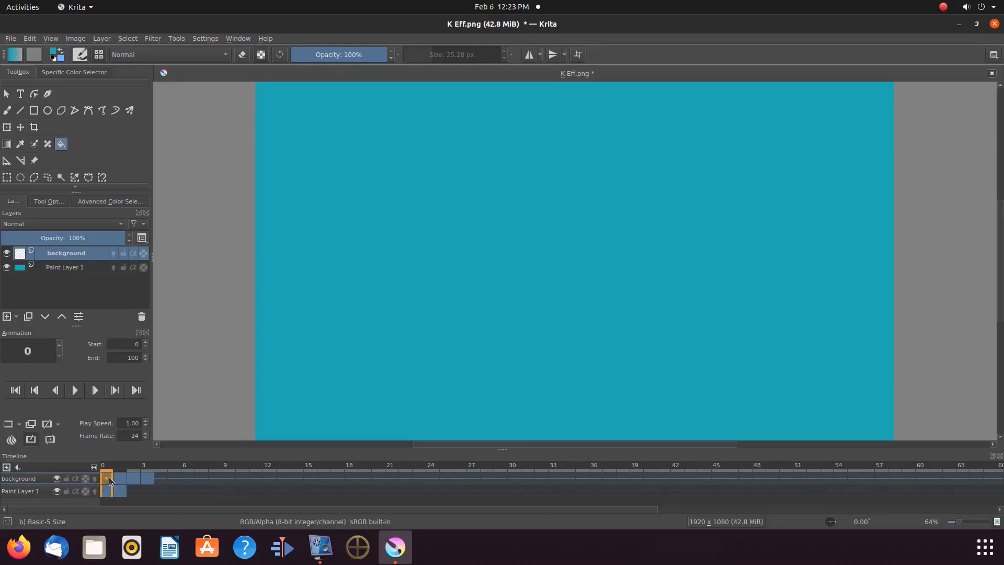
# Create a blank frame at frame 0 of the background layer and check the banner on frames 1 to 3.
pyautogui.click(19, 424)
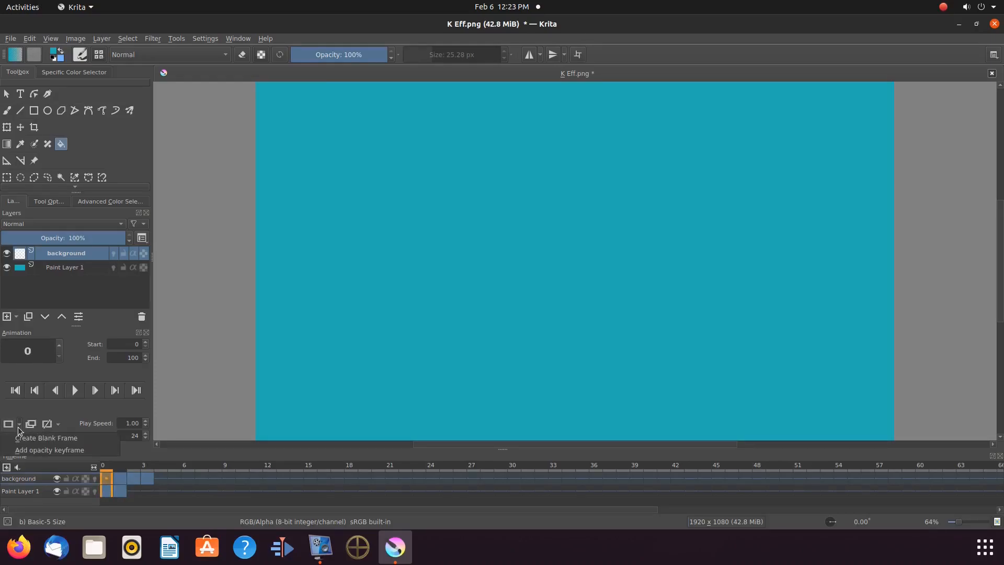
pyautogui.click(33, 439)
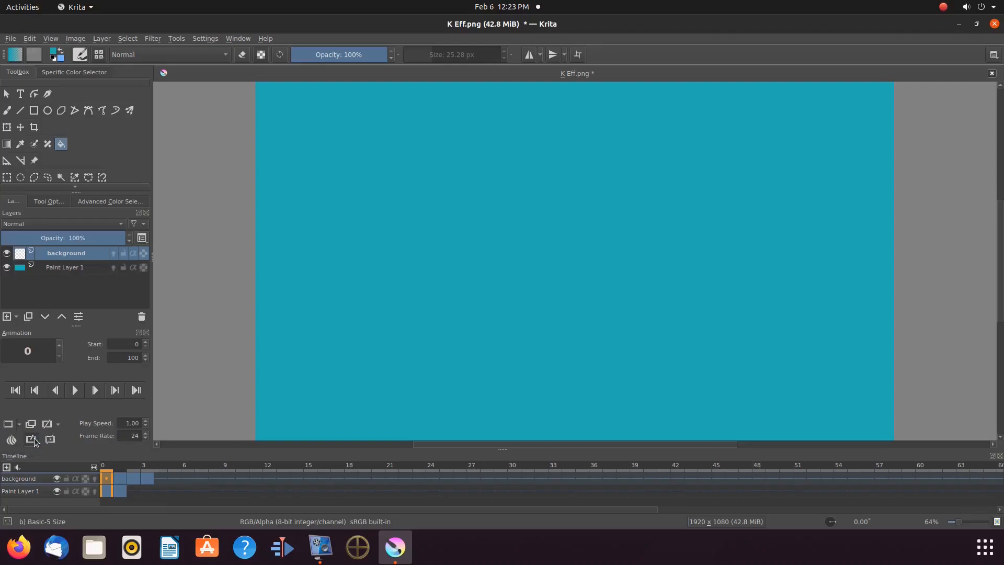
pyautogui.click(118, 479)
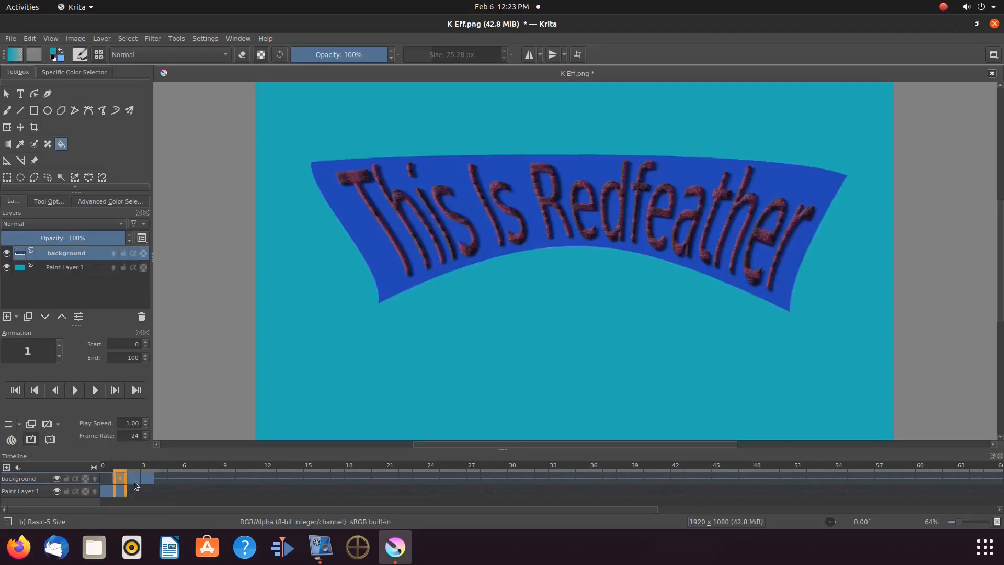
pyautogui.click(134, 482)
pyautogui.click(143, 481)
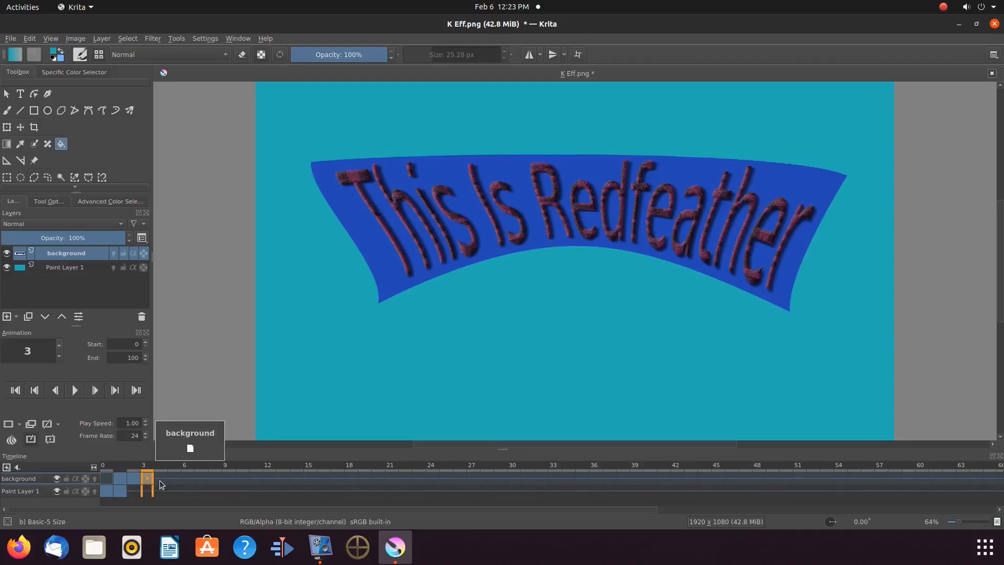
# Add duplicate frames of the banner to the background layer at each of frames 4 through 9.
pyautogui.rightClick(161, 485)
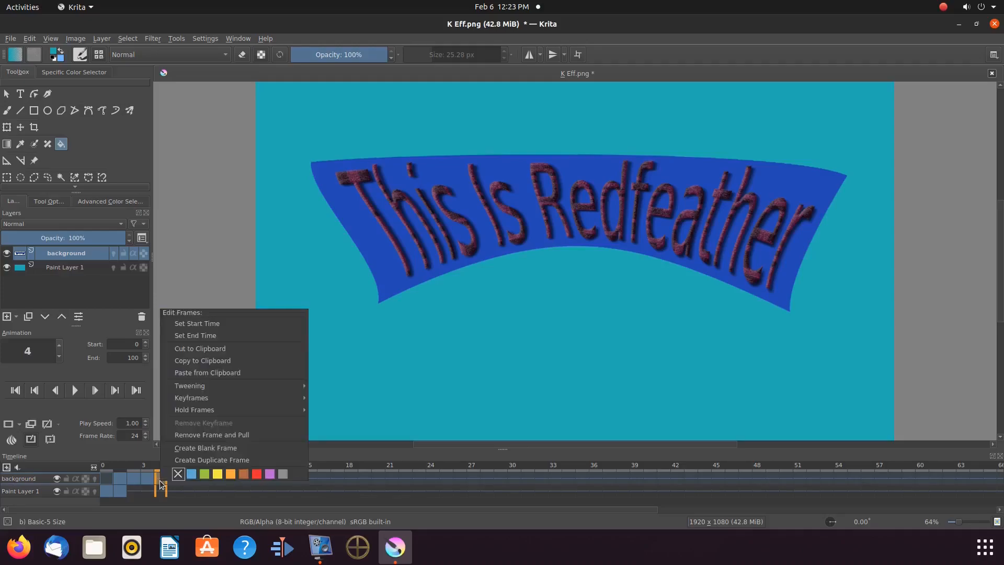
pyautogui.click(195, 460)
pyautogui.rightClick(176, 483)
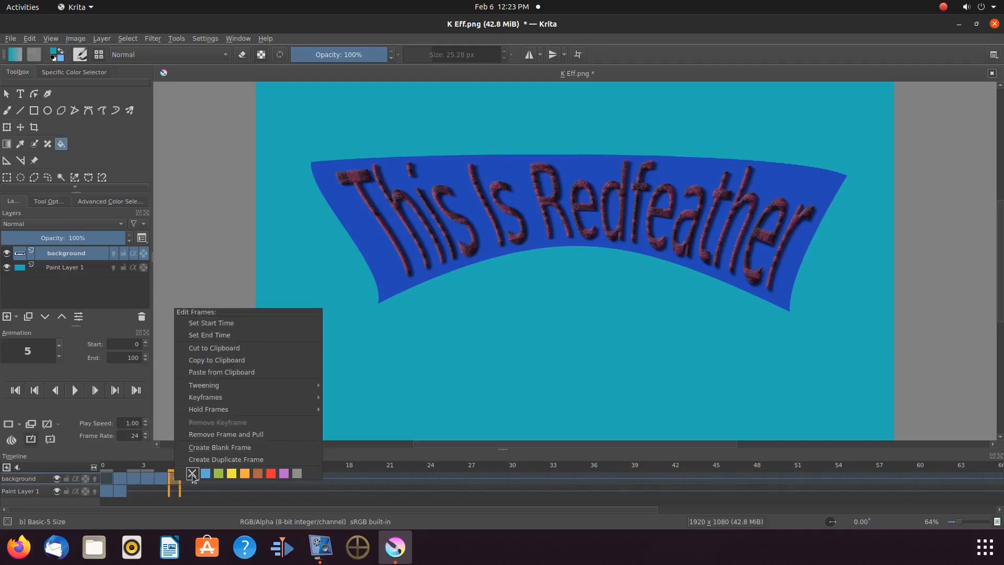
pyautogui.click(214, 460)
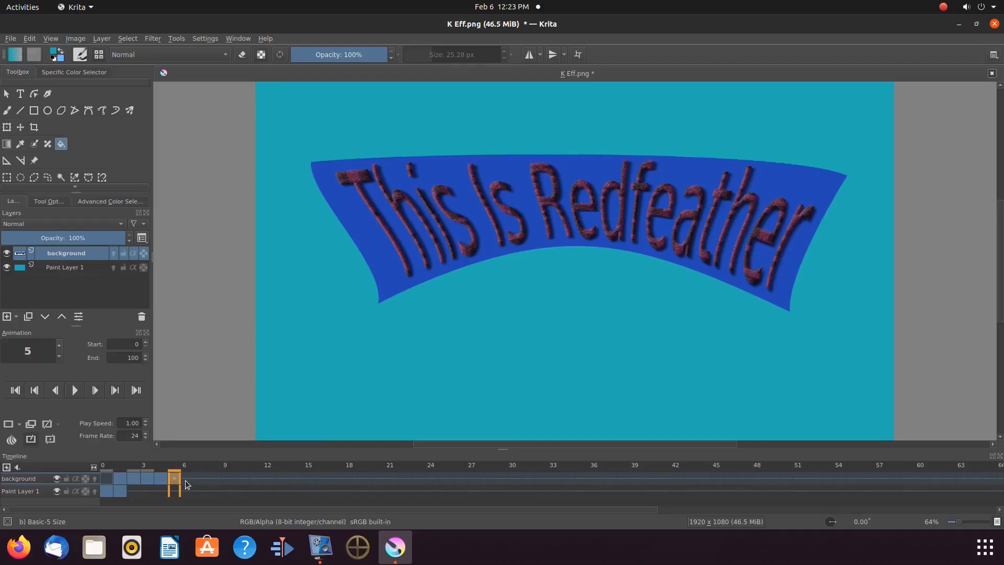
pyautogui.rightClick(188, 480)
pyautogui.click(222, 460)
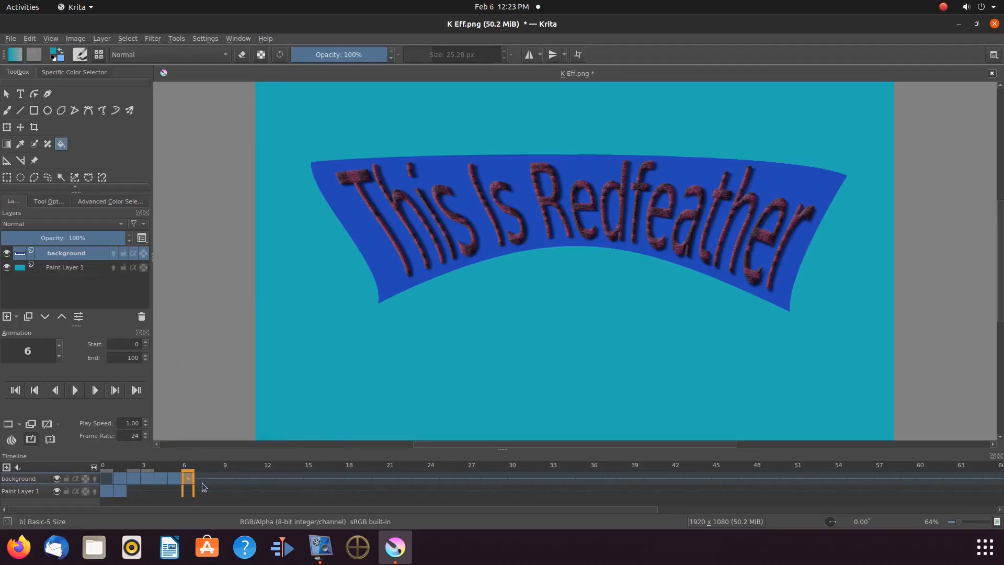
pyautogui.rightClick(202, 482)
pyautogui.click(248, 463)
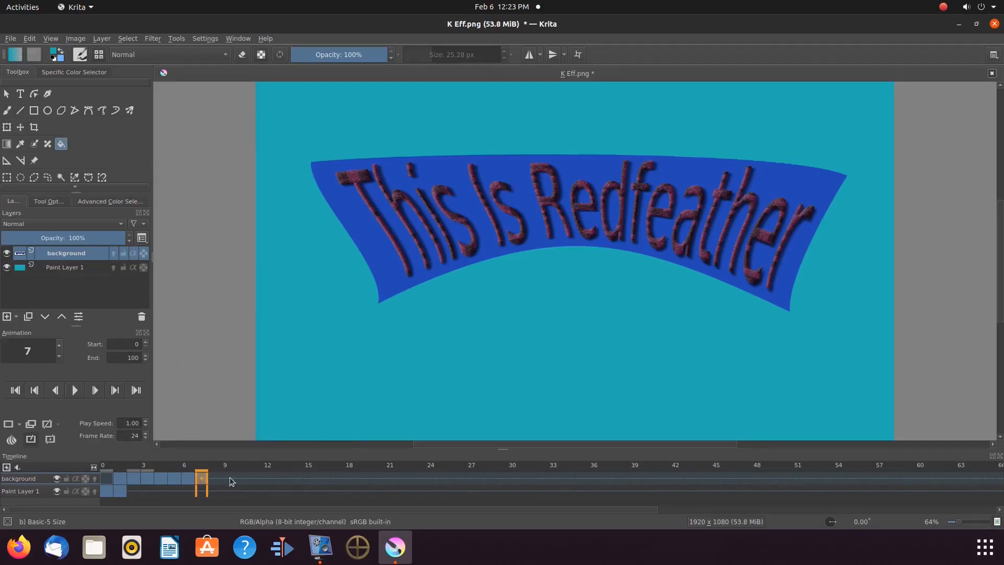
pyautogui.rightClick(216, 480)
pyautogui.click(255, 458)
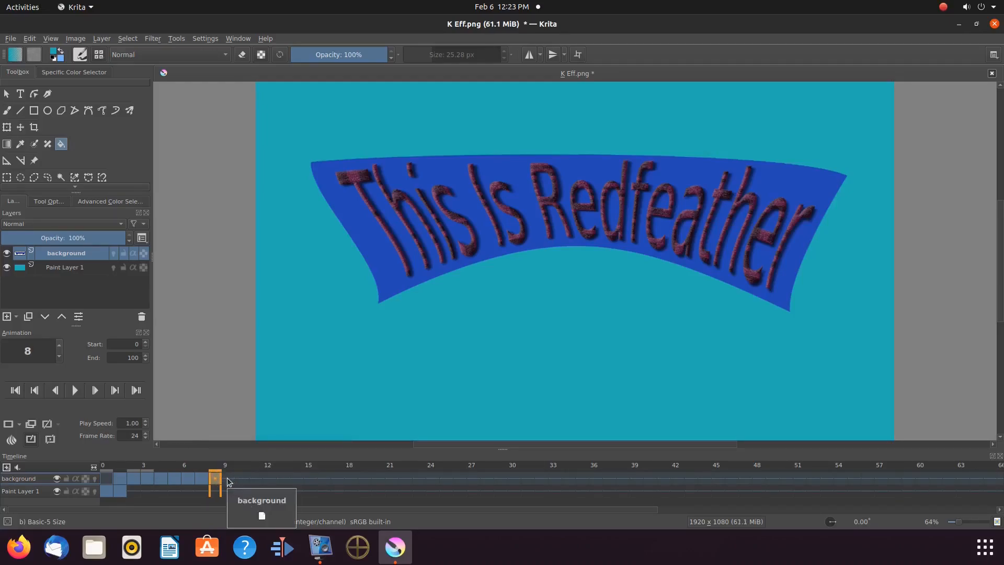
pyautogui.rightClick(228, 481)
pyautogui.click(257, 461)
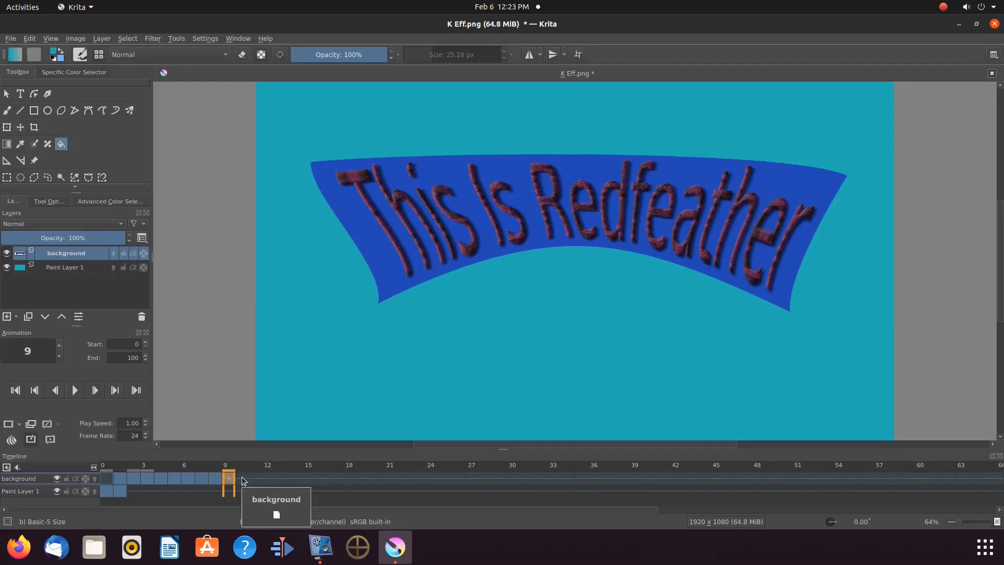
# Go to frame 1 of the background layer and enclose most of the banner in a rectangular selection.
pyautogui.click(122, 480)
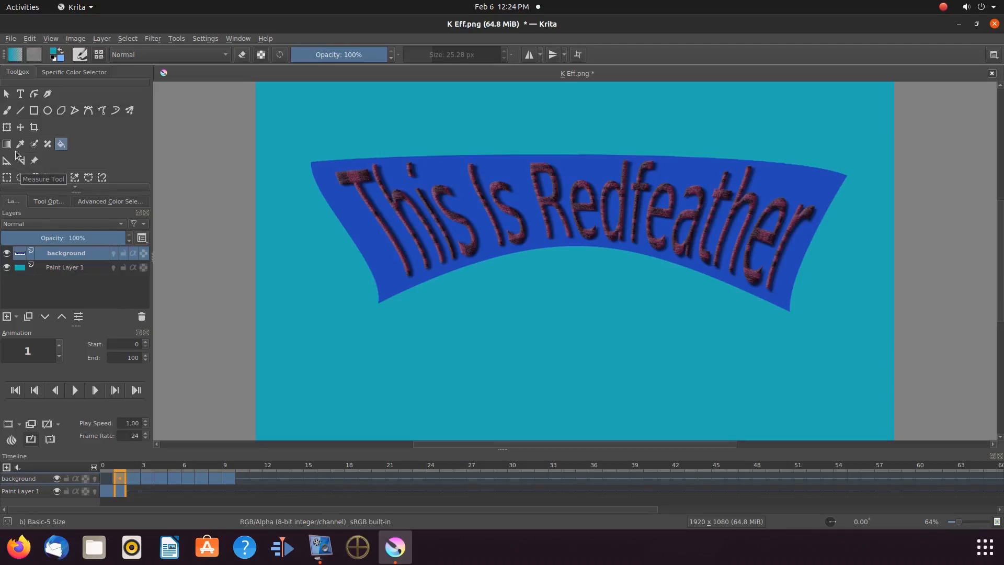
pyautogui.click(7, 128)
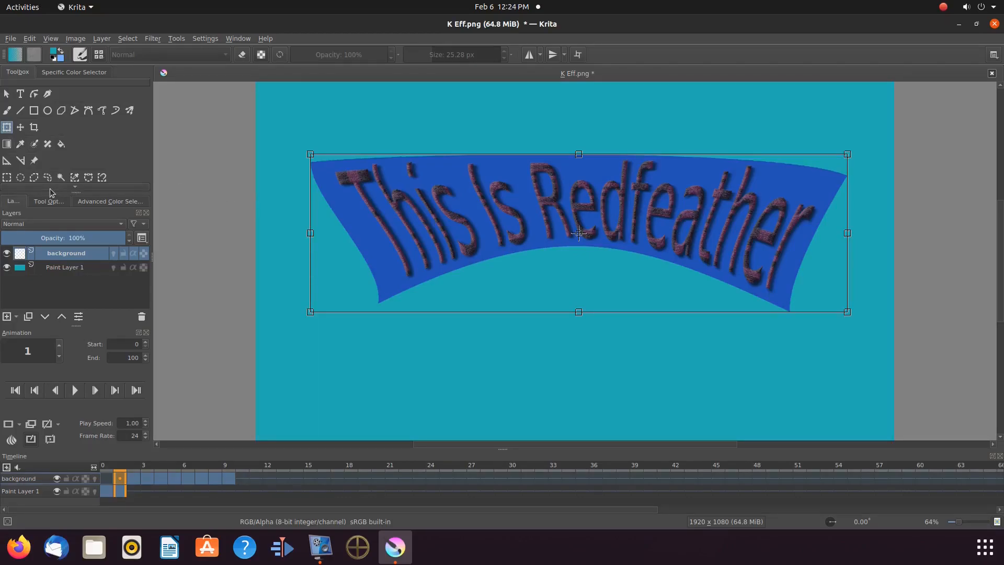
pyautogui.click(7, 178)
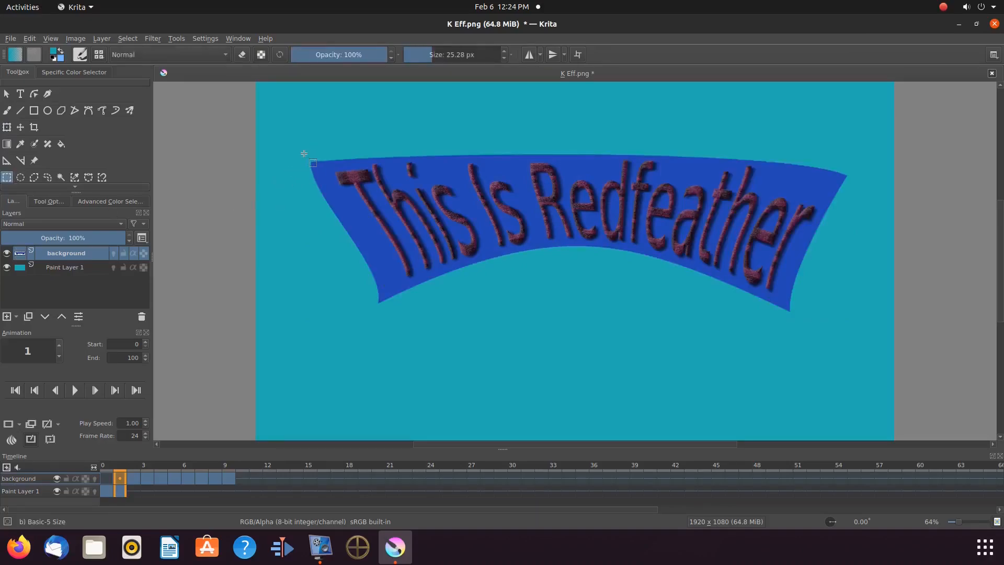
pyautogui.moveTo(303, 149); pyautogui.dragTo(825, 307)
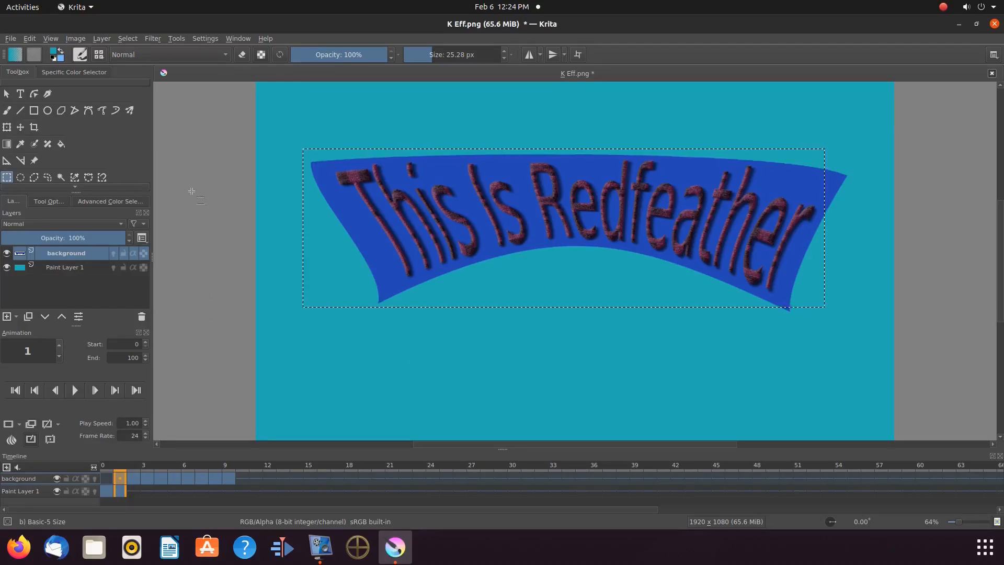
# Turn on onion skins for the background layer and move the frame 1 banner left until only its right end remains on the canvas.
pyautogui.click(21, 127)
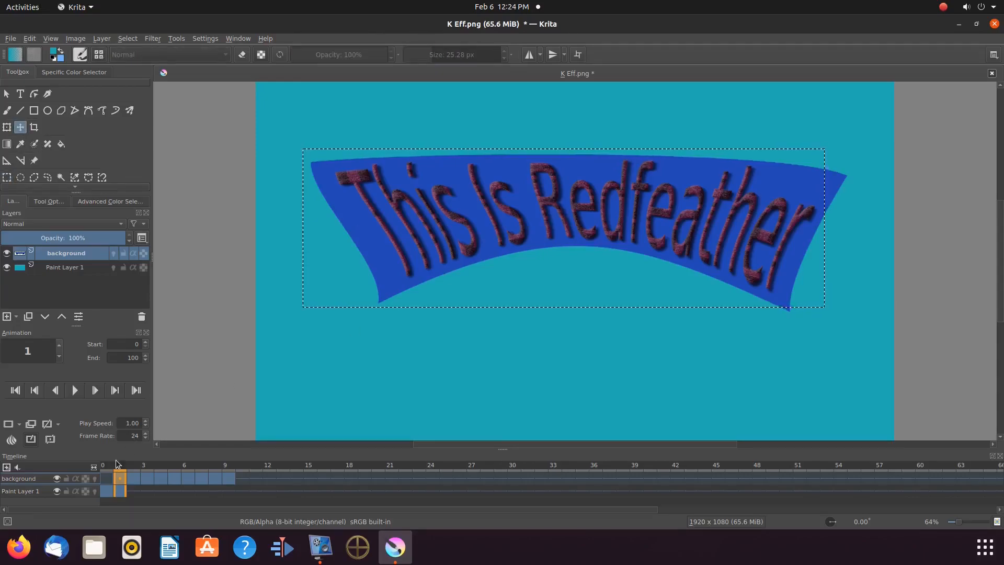
pyautogui.click(95, 479)
pyautogui.moveTo(554, 217); pyautogui.dragTo(297, 261)
pyautogui.moveTo(458, 256); pyautogui.dragTo(241, 219)
pyautogui.moveTo(334, 235); pyautogui.dragTo(260, 229)
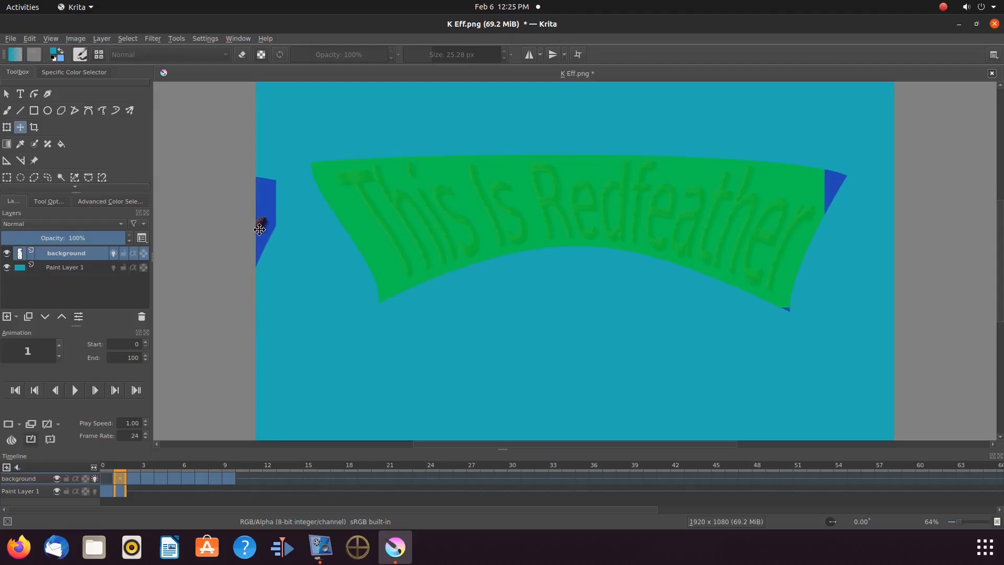
pyautogui.moveTo(260, 230); pyautogui.dragTo(259, 229)
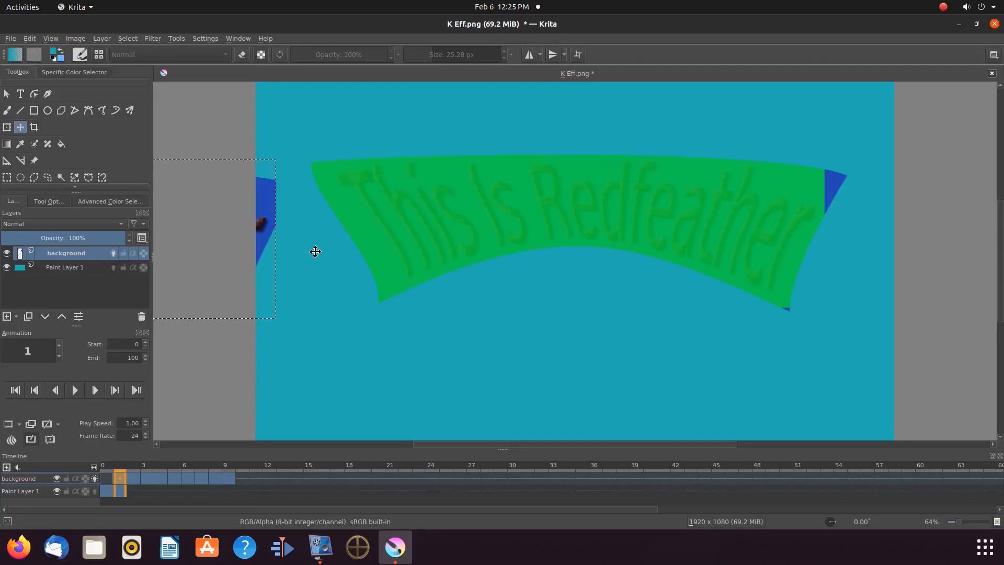
# Draw a new rectangular selection around the ghosted banner on frame 1 and shift its contents slightly up and to the right.
pyautogui.click(6, 128)
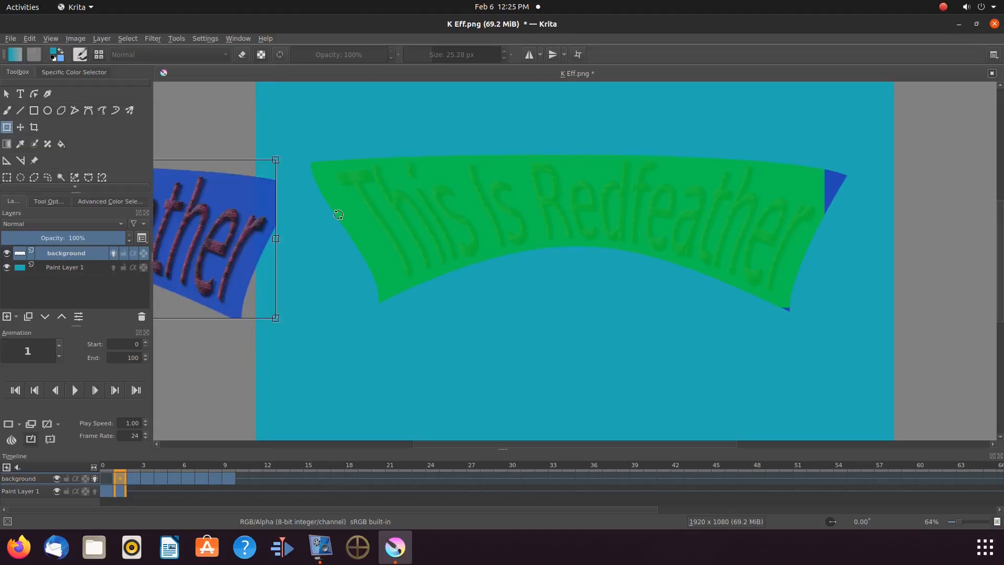
pyautogui.click(7, 178)
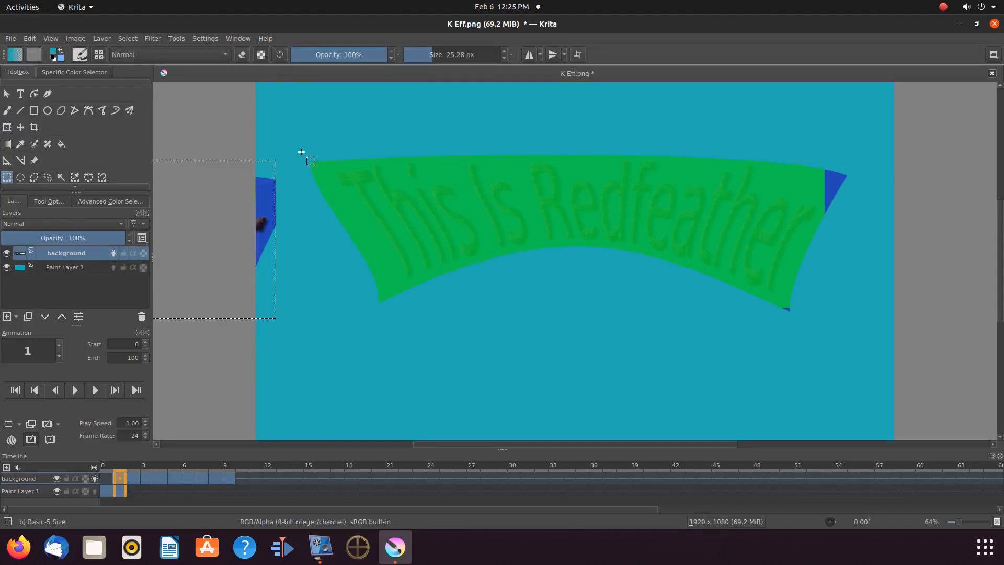
pyautogui.moveTo(425, 185); pyautogui.dragTo(832, 316)
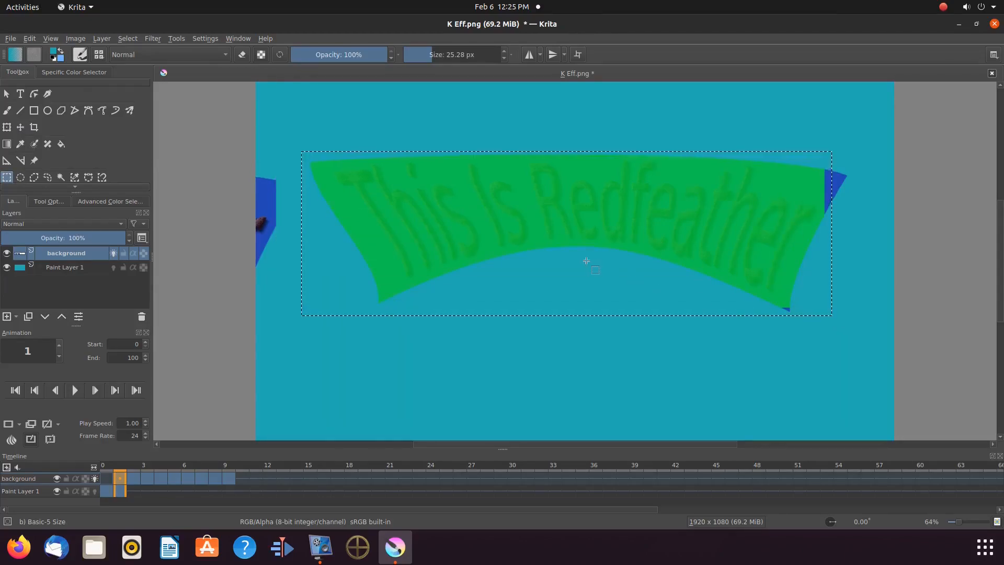
pyautogui.click(20, 128)
pyautogui.moveTo(622, 202); pyautogui.dragTo(657, 190)
# On frame 2, move the selected banner left so its right end extends slightly farther onto the canvas than on frame 1.
pyautogui.press('.')
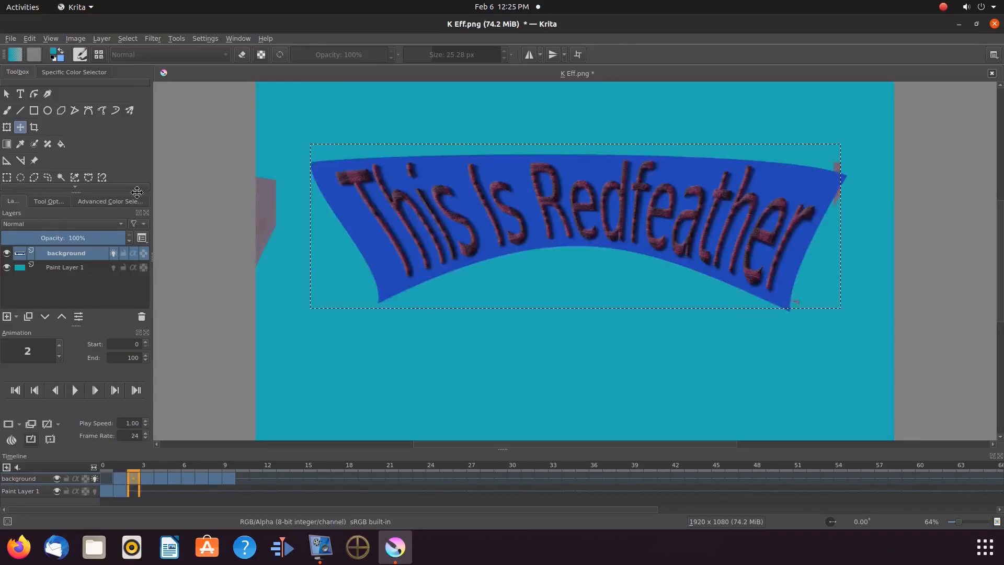
pyautogui.moveTo(637, 191); pyautogui.dragTo(112, 184)
pyautogui.click(124, 481)
pyautogui.click(134, 480)
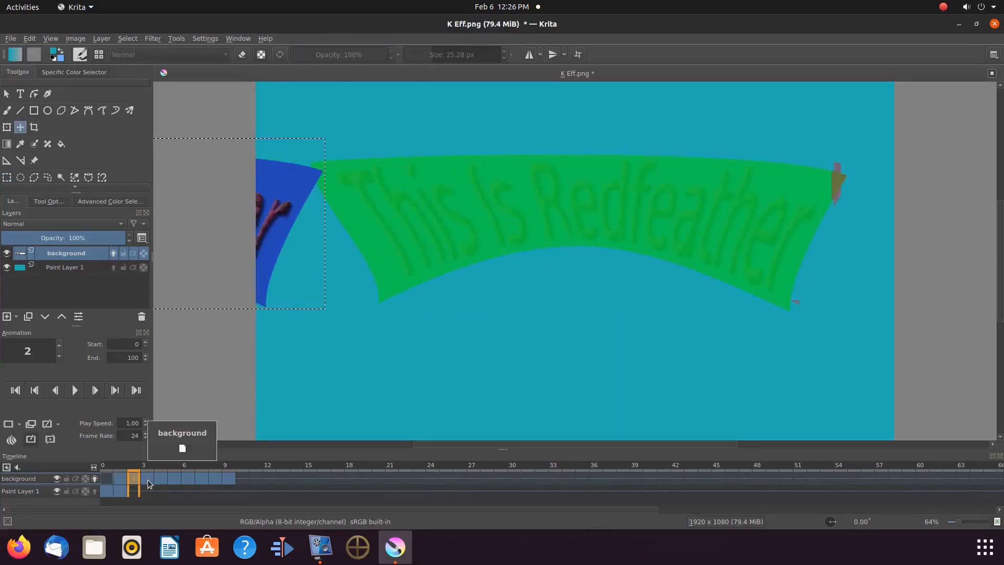
# Select the banner on frame 3 and move it left until only "feather" remains on the canvas, and move frame 4's banner left slightly less far.
pyautogui.click(147, 480)
pyautogui.hotkey('ctrl', 'r')
pyautogui.moveTo(310, 144); pyautogui.dragTo(848, 350)
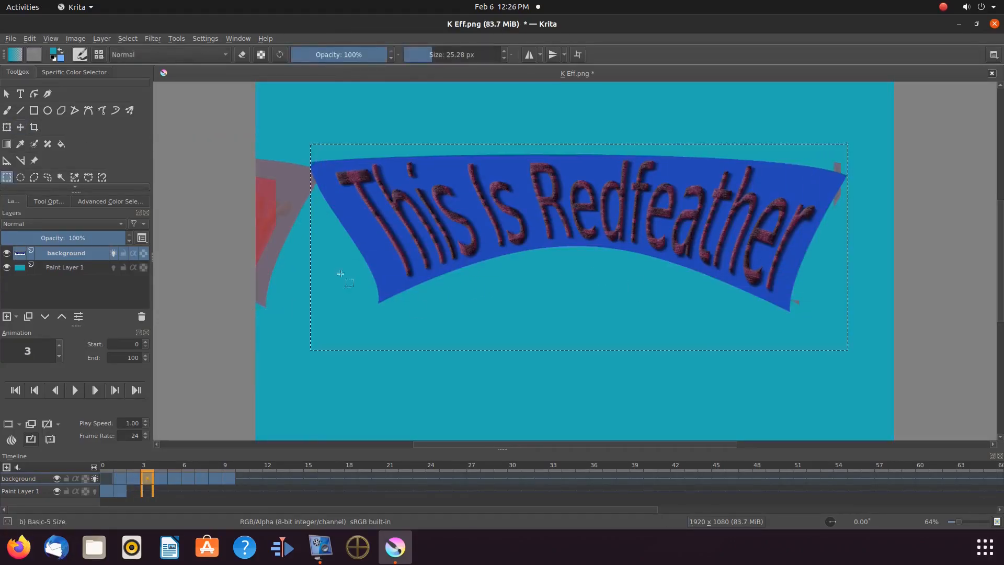
pyautogui.press('t')
pyautogui.moveTo(619, 205); pyautogui.dragTo(223, 211)
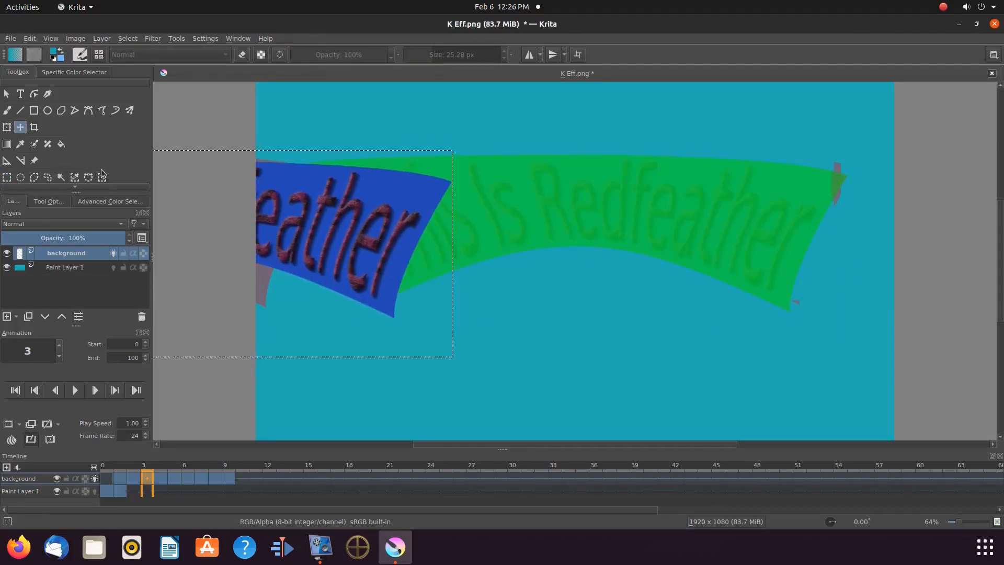
pyautogui.press('Right')
pyautogui.moveTo(518, 226); pyautogui.dragTo(415, 210)
# On frame 5, enclose most of the banner in a rectangular selection and move it left and slightly up so its text starts at the canvas edge.
pyautogui.press('Right')
pyautogui.click(7, 178)
pyautogui.moveTo(324, 148); pyautogui.dragTo(825, 317)
pyautogui.click(21, 128)
pyautogui.moveTo(617, 205)
pyautogui.mouseDown()
pyautogui.moveTo(486, 202)
pyautogui.moveTo(649, 183)
pyautogui.mouseUp()
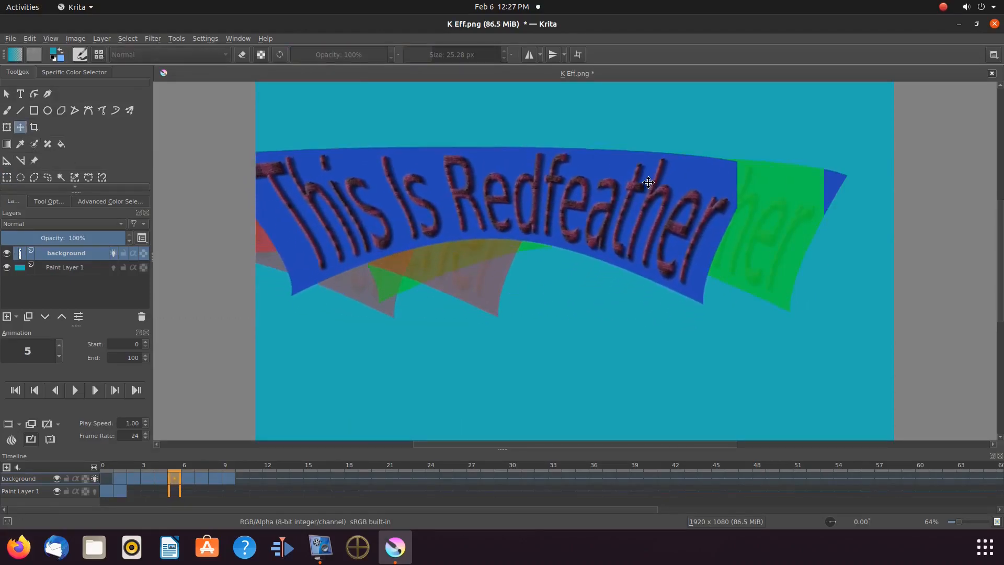
# On frame 6, enclose the whole banner in a rectangular selection and shift it slightly left and up.
pyautogui.press('Right')
pyautogui.click(7, 178)
pyautogui.moveTo(306, 148)
pyautogui.mouseDown()
pyautogui.moveTo(834, 340)
pyautogui.moveTo(856, 312)
pyautogui.mouseUp()
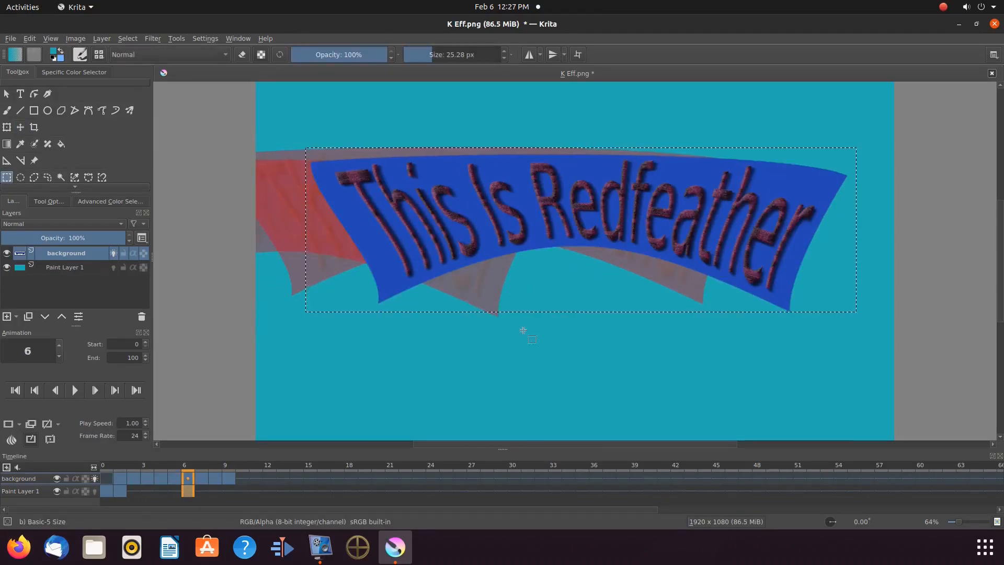
pyautogui.click(20, 127)
pyautogui.moveTo(632, 202); pyautogui.dragTo(607, 195)
# Play the animation to preview the banner's slide-in, and stop it.
pyautogui.click(203, 479)
pyautogui.click(75, 390)
pyautogui.click(75, 390)
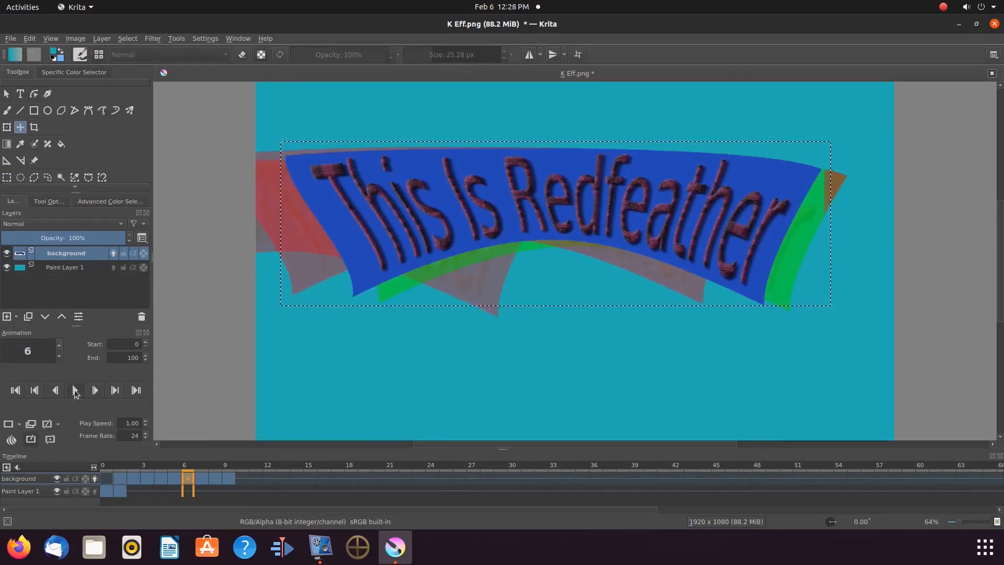
pyautogui.click(75, 390)
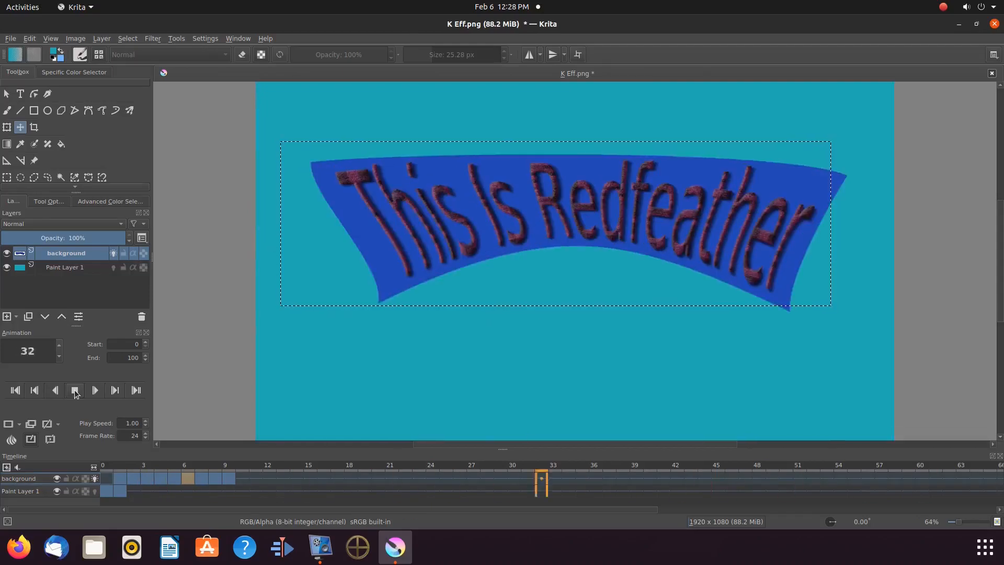
pyautogui.click(74, 391)
# Clear the selection and fill the stray blue banner fragment at the right of frame 1 with teal.
pyautogui.click(128, 38)
pyautogui.click(139, 60)
pyautogui.press('f')
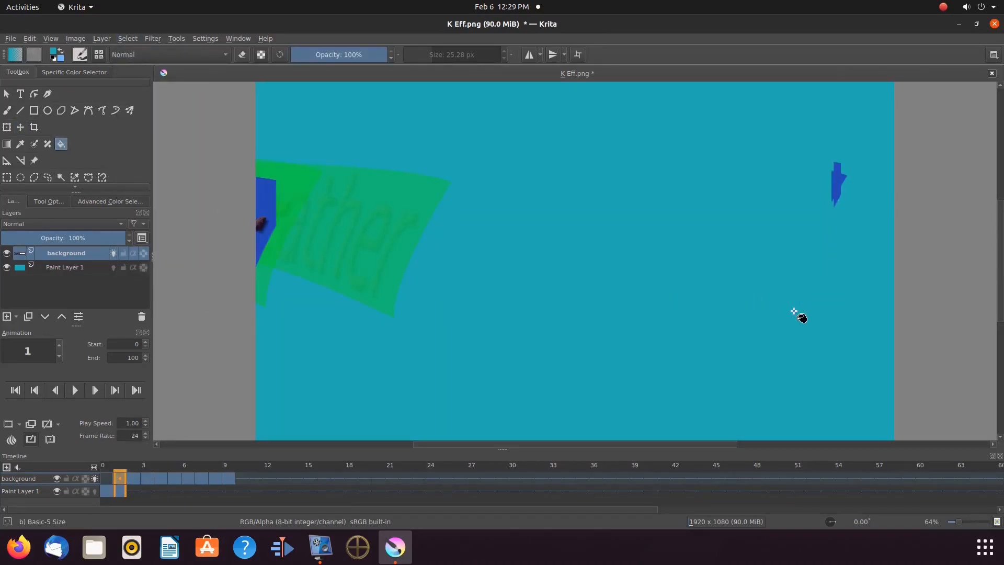
pyautogui.click(834, 195)
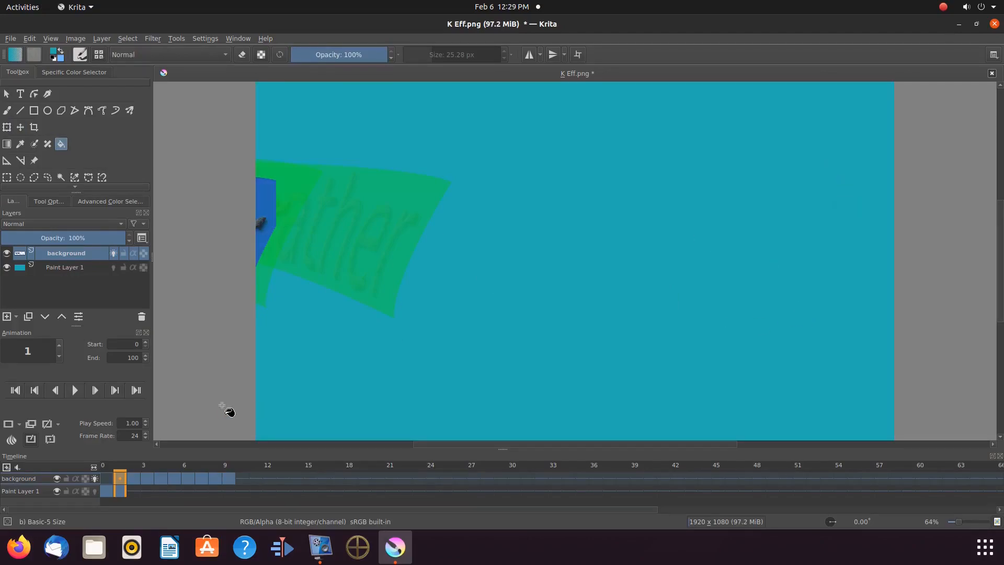
# Fill the leftover banner fragments near the right side of the following frames, up to frame 5, with teal.
pyautogui.click(133, 478)
pyautogui.click(164, 480)
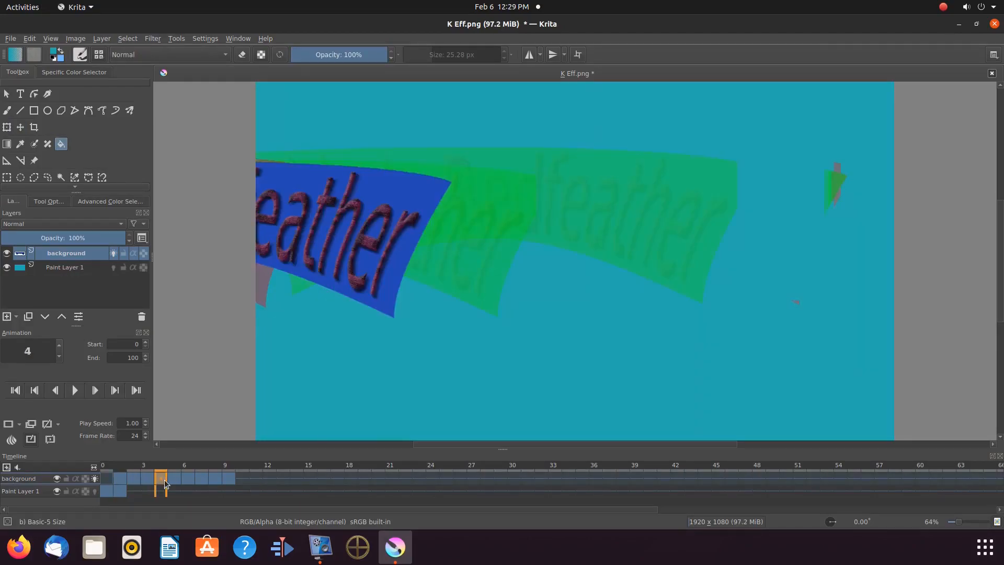
pyautogui.click(848, 189)
pyautogui.press('Right')
pyautogui.click(850, 196)
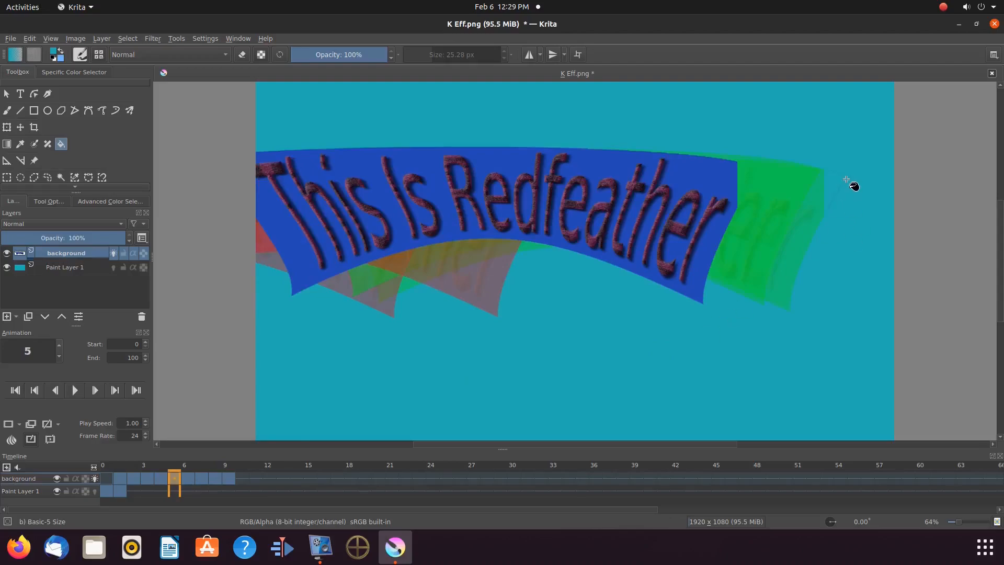
pyautogui.click(847, 179)
# Check frames 6 to 8 for leftover fragments and play the cleaned-up animation.
pyautogui.click(191, 478)
pyautogui.click(202, 479)
pyautogui.click(215, 478)
pyautogui.click(75, 390)
pyautogui.click(75, 390)
pyautogui.click(75, 391)
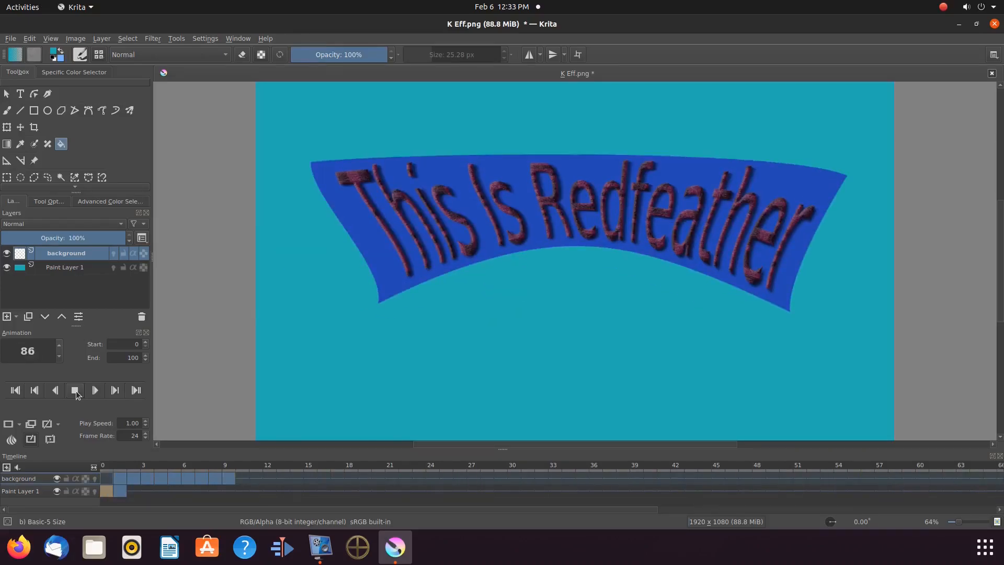
# Add duplicate frames of the fully visible banner to the background layer from frame 10 through frame 21.
pyautogui.click(243, 478)
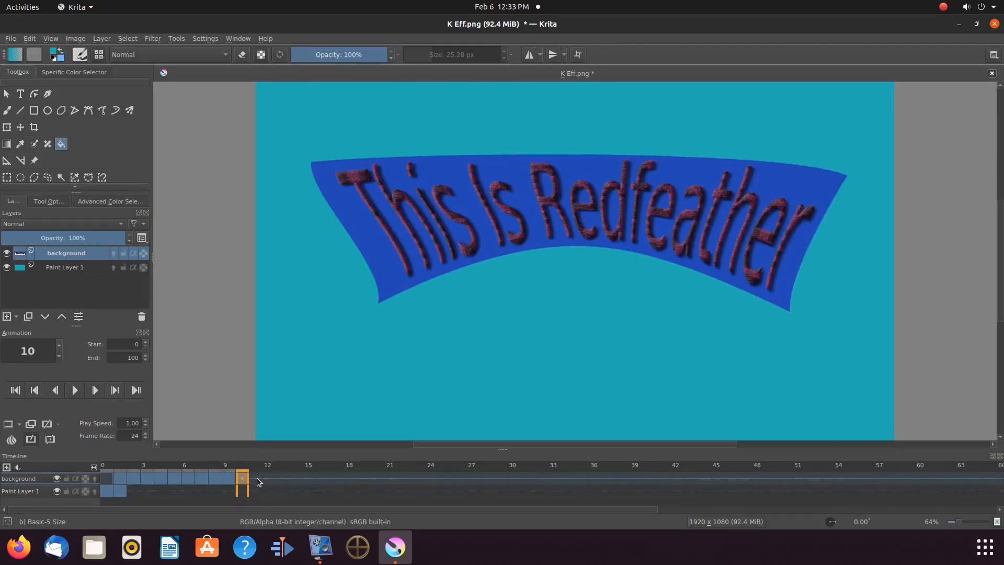
pyautogui.rightClick(256, 478)
pyautogui.click(302, 458)
pyautogui.rightClick(270, 480)
pyautogui.click(316, 461)
pyautogui.rightClick(285, 480)
pyautogui.click(325, 458)
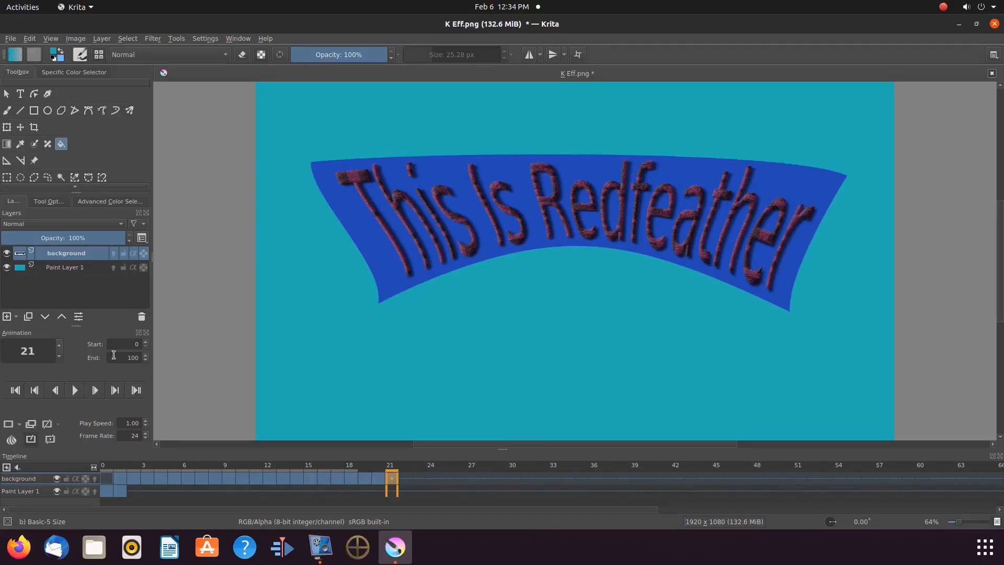
# Set the animation's end frame to 21 and play the shortened animation.
pyautogui.doubleClick(137, 356)
pyautogui.write('21')
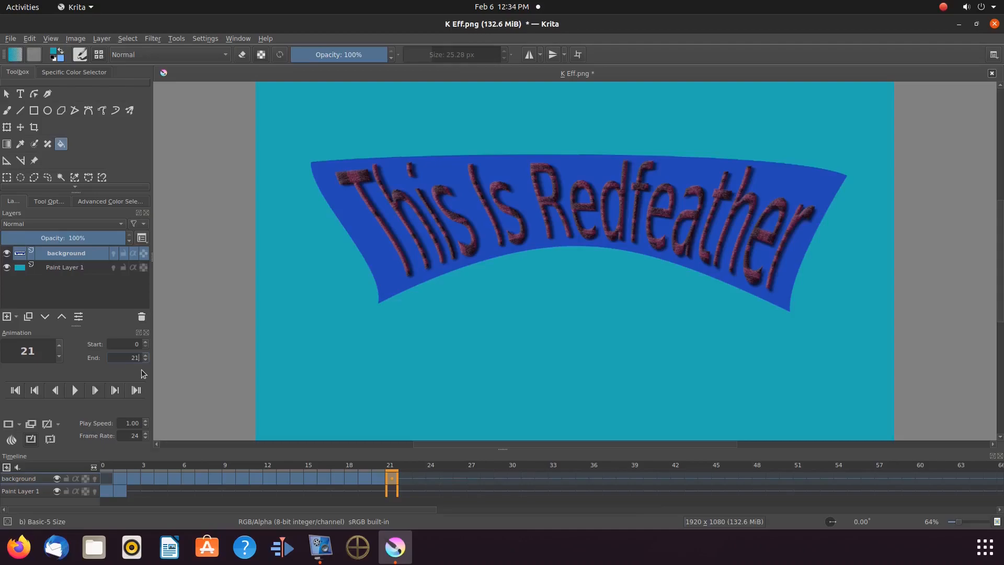
pyautogui.click(74, 391)
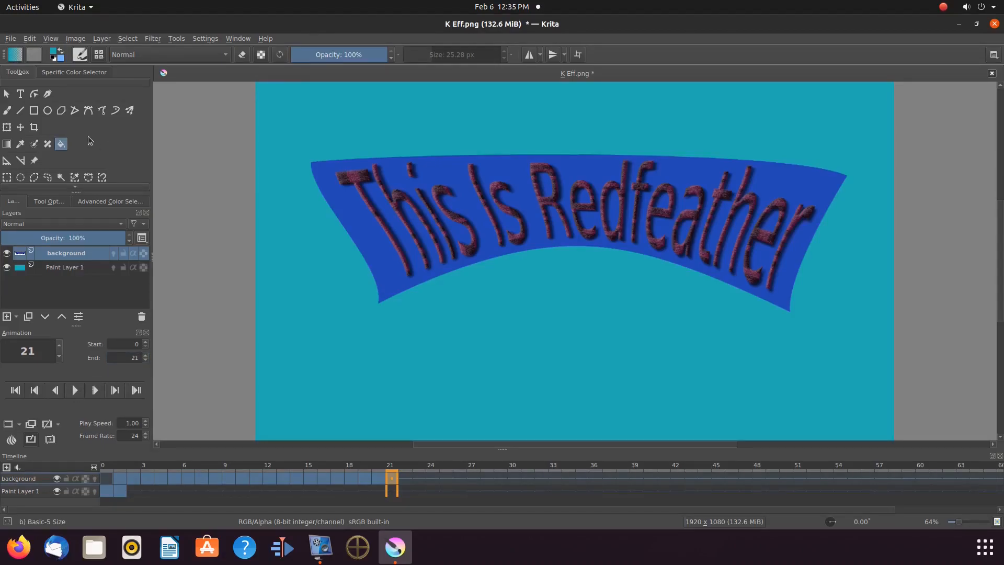
# Switch to the Freehand Brush tool and set the Render Animation video's file name to "Kr Slide In Mesh".
pyautogui.click(6, 110)
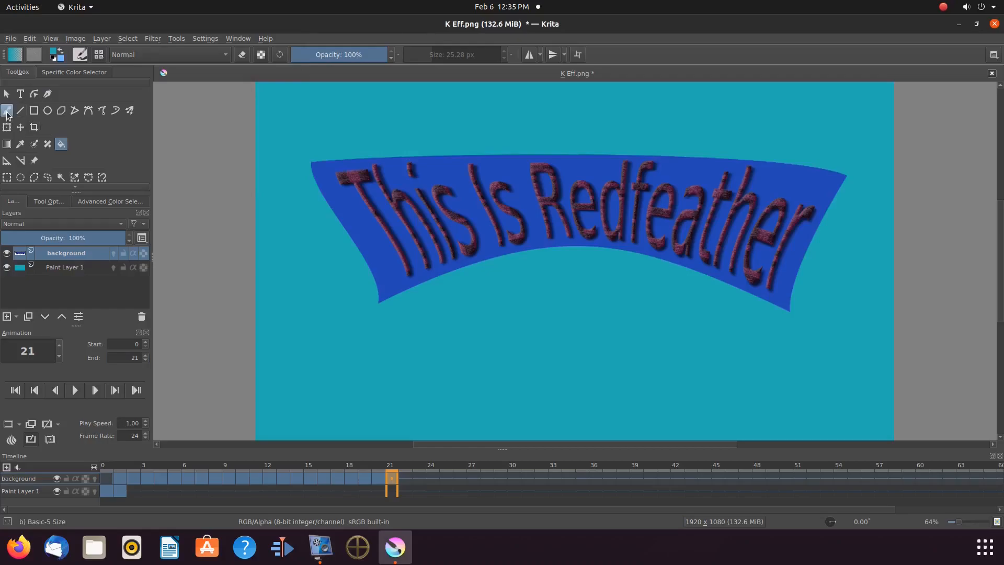
pyautogui.click(10, 39)
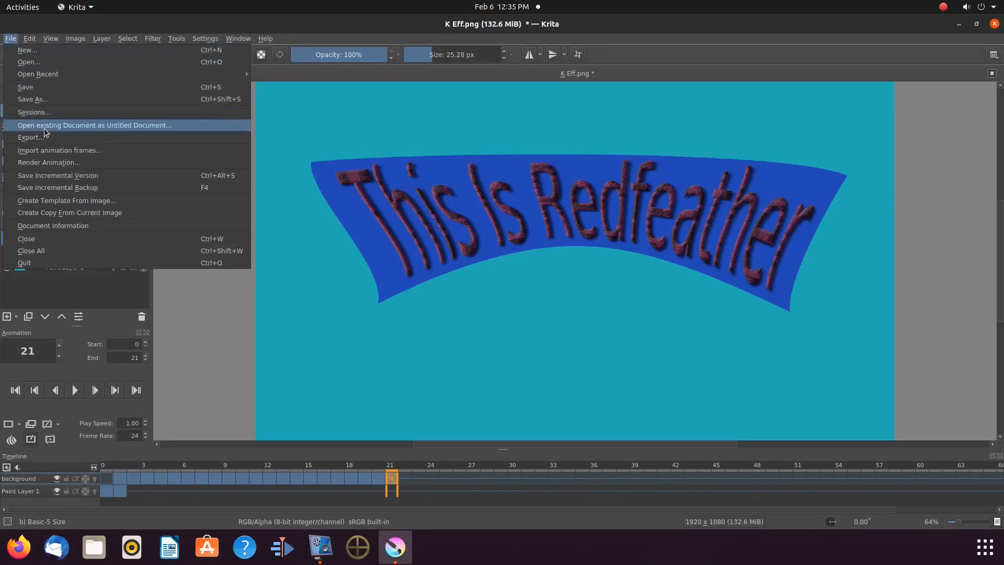
pyautogui.click(56, 163)
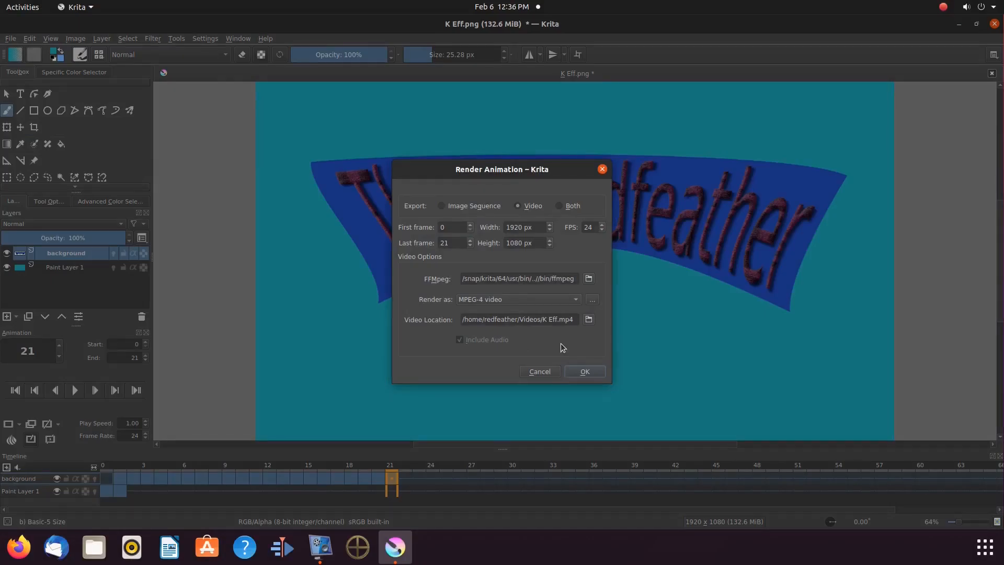
pyautogui.write('r Slide In Mesh')
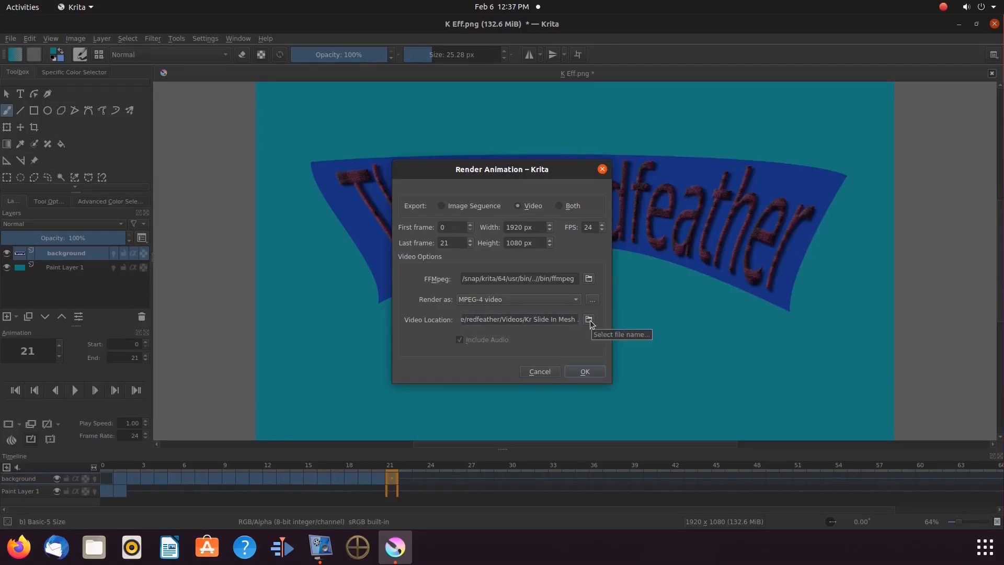
# Check the video's save location in the Videos folder and start rendering frames 0 to 21 as MPEG-4 video at 24 FPS.
pyautogui.click(590, 320)
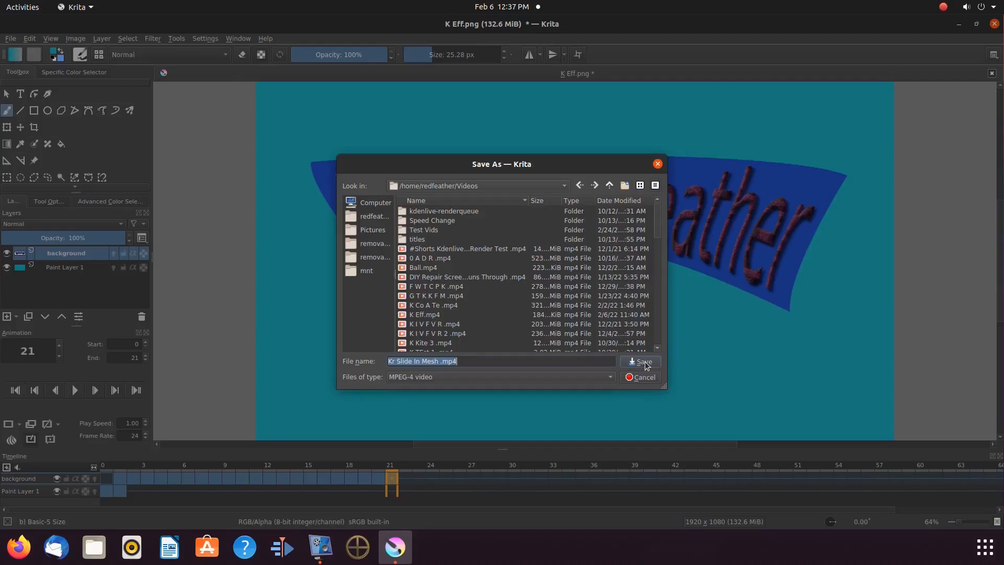
pyautogui.click(638, 380)
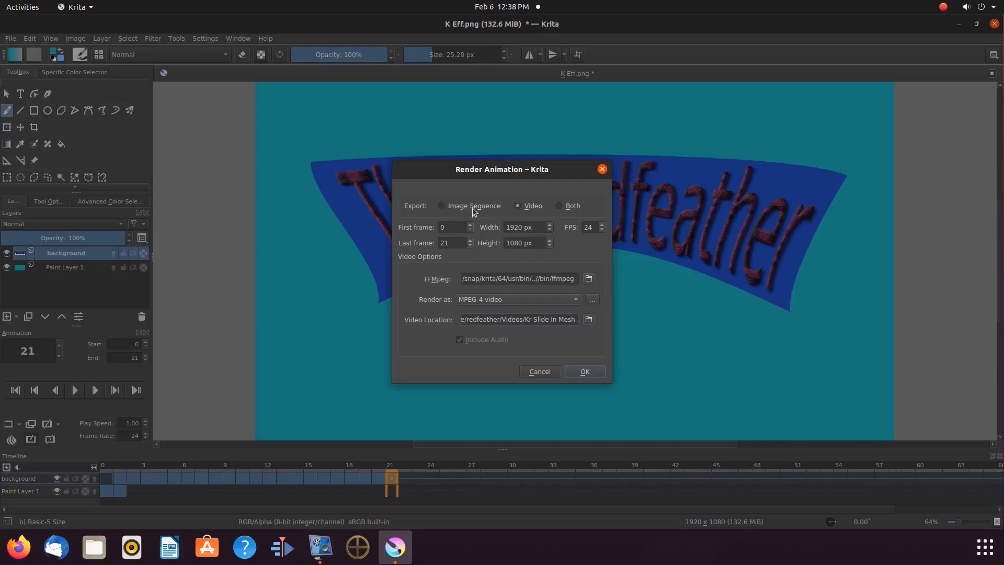
pyautogui.click(589, 373)
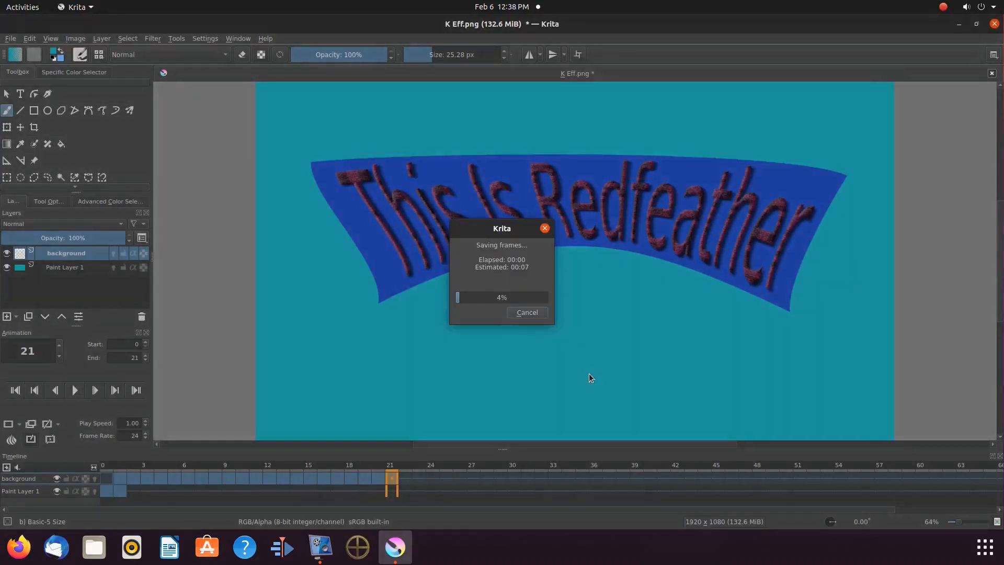